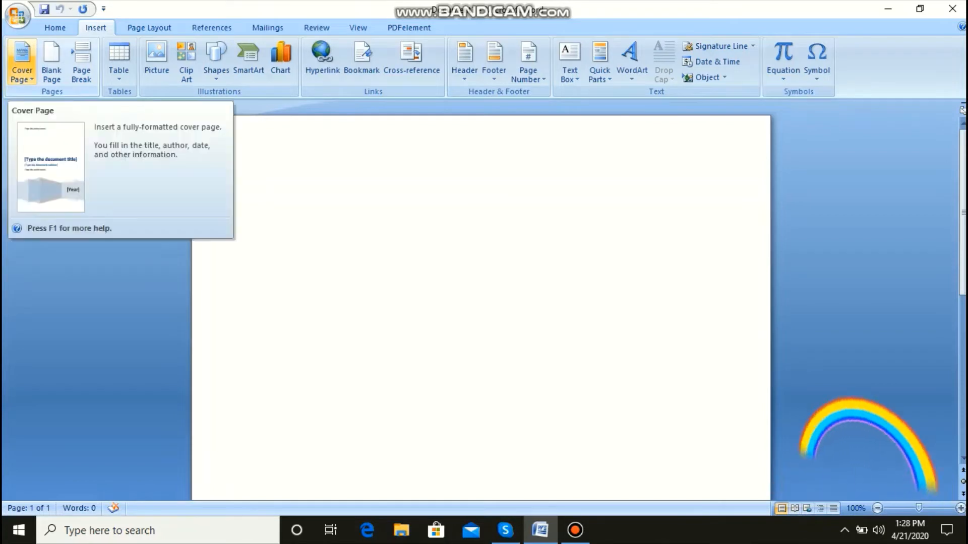
Step: Insert the built-in Motion cover page into the blank document
click(23, 60)
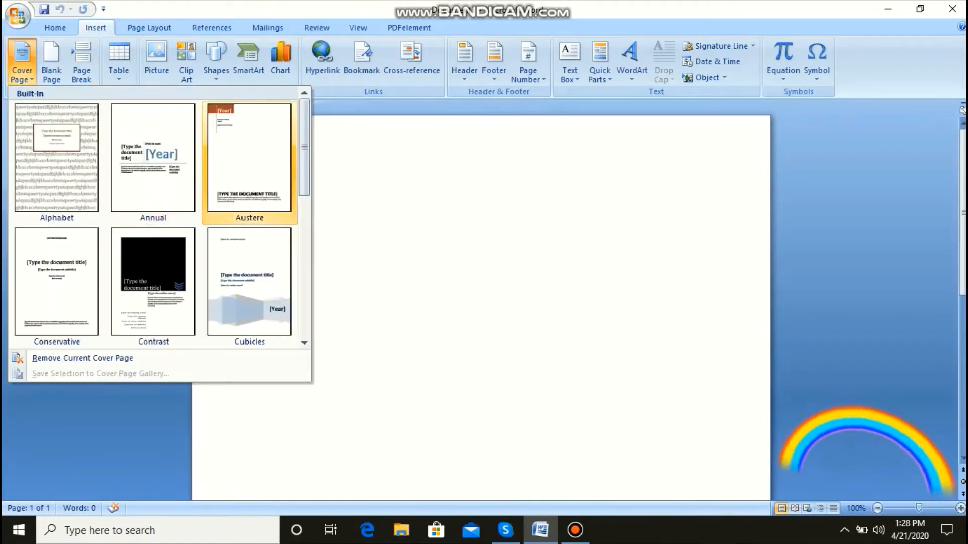
scroll(159, 216, down, 3)
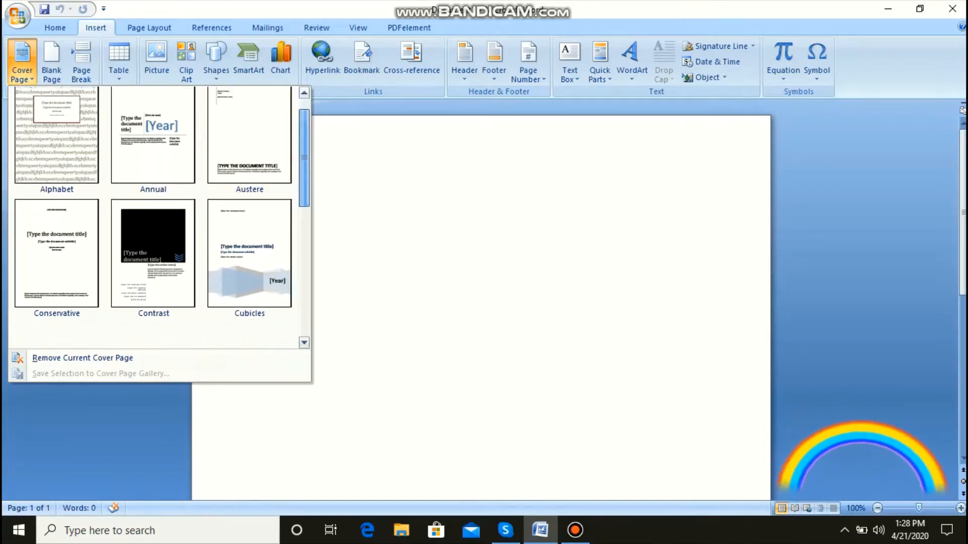
scroll(250, 291, down, 4)
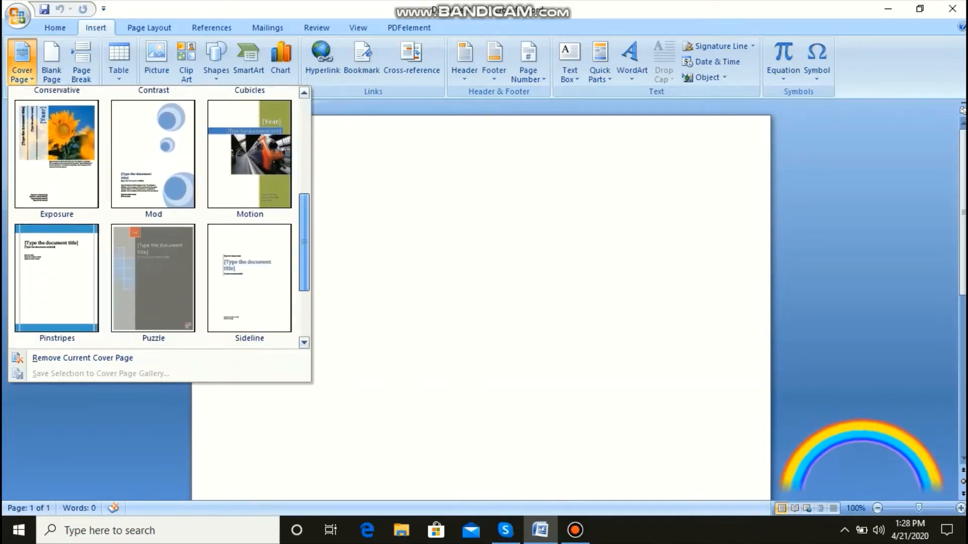
scroll(159, 216, up, 2)
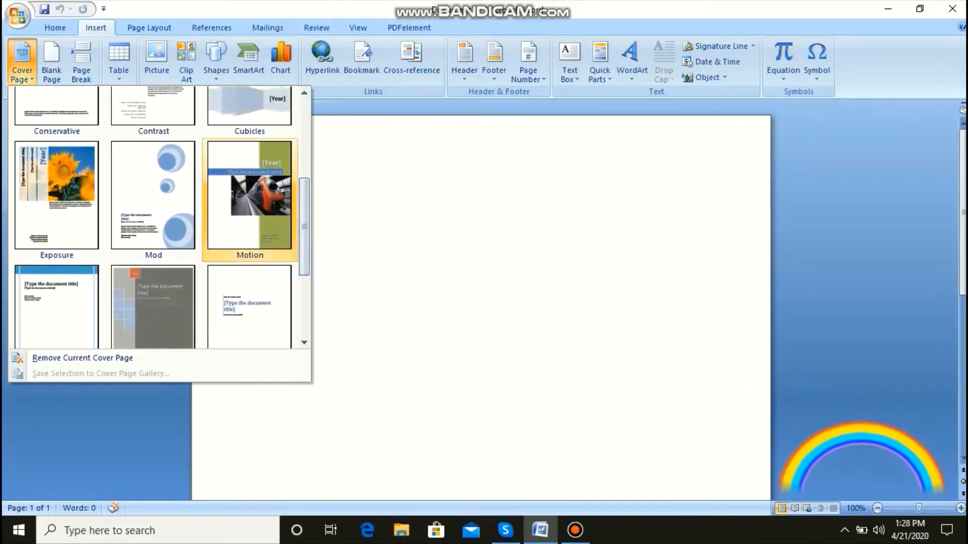
click(249, 191)
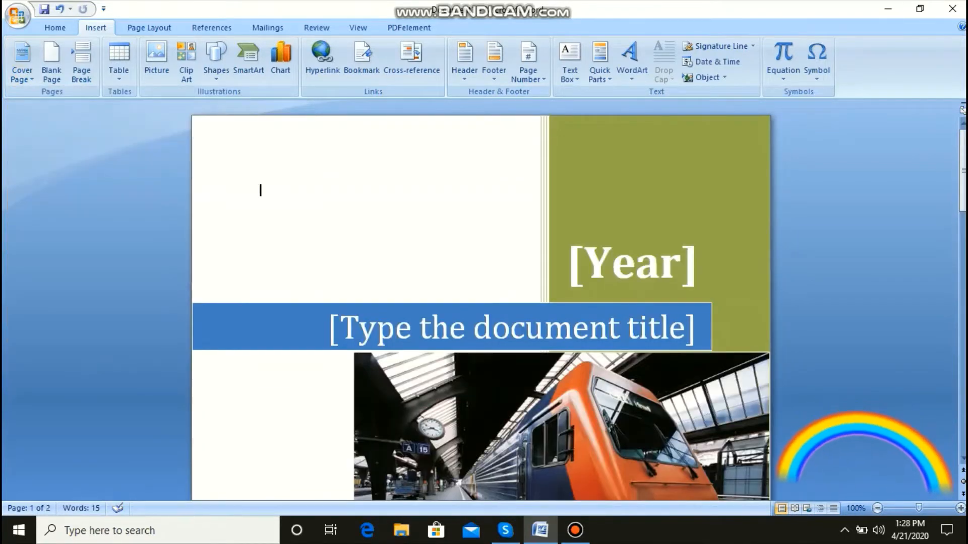
Step: Set the year placeholder on the cover page to 2020
mouse_move(963, 162)
mouse_down()
mouse_move(963, 391)
mouse_move(963, 172)
mouse_up()
click(513, 323)
click(632, 259)
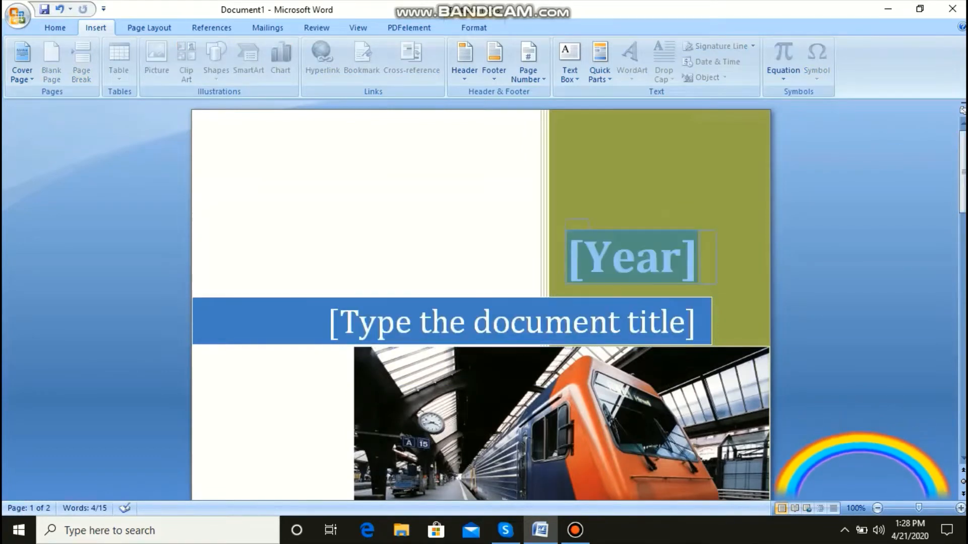
click(661, 207)
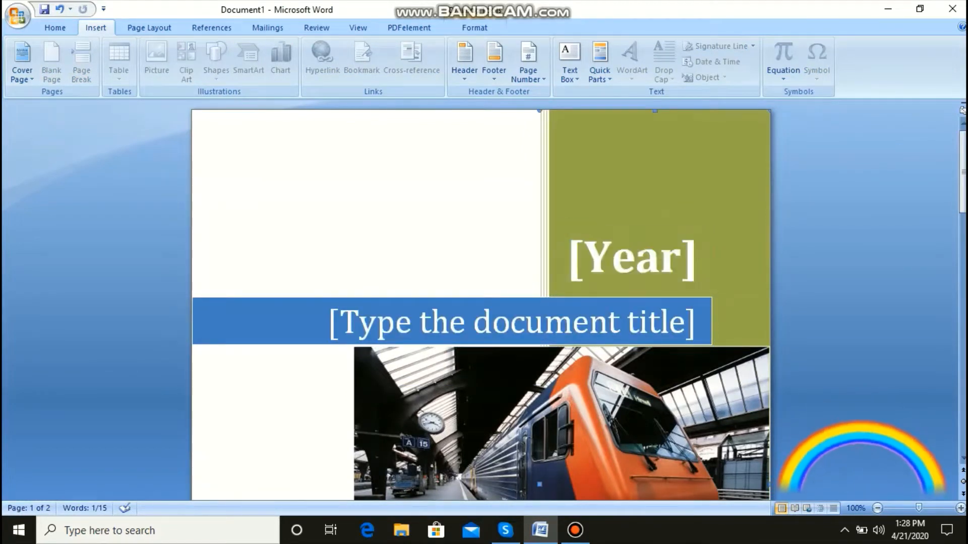
click(632, 259)
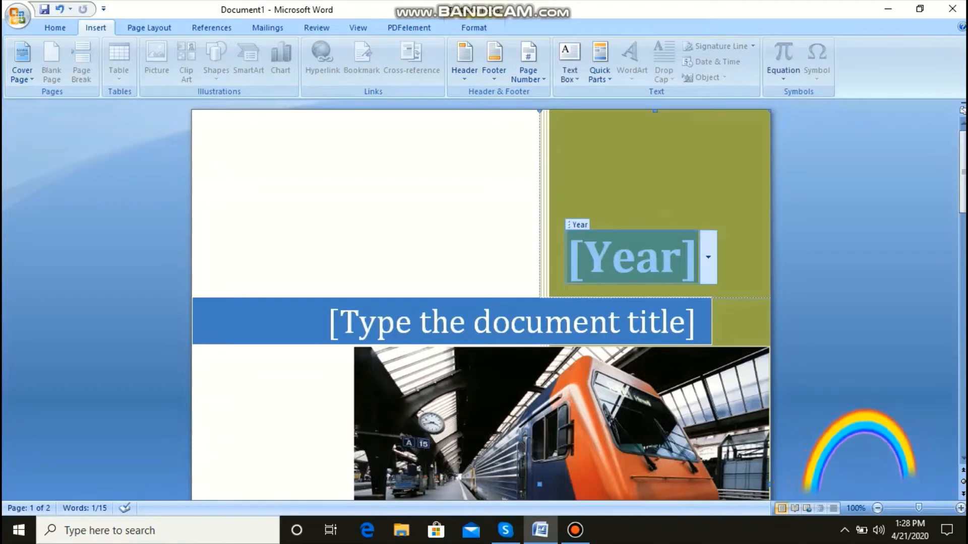
text(2020)
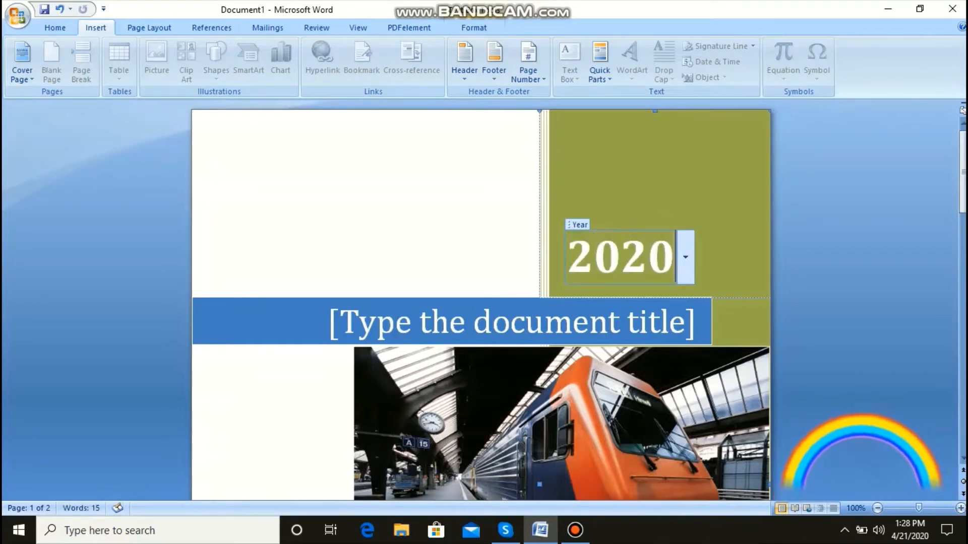
Step: Replace the document title placeholder on the cover page with "MS Word"
click(512, 322)
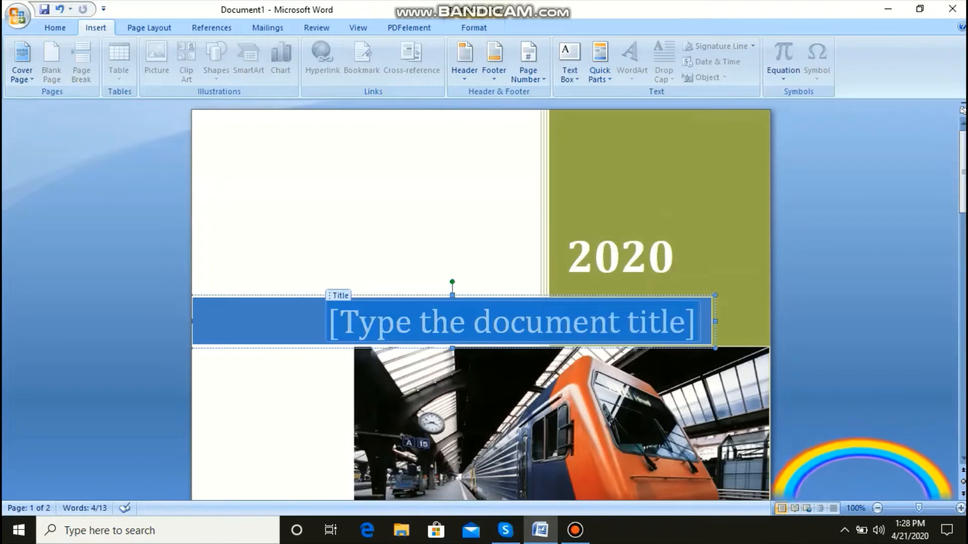
text(MS)
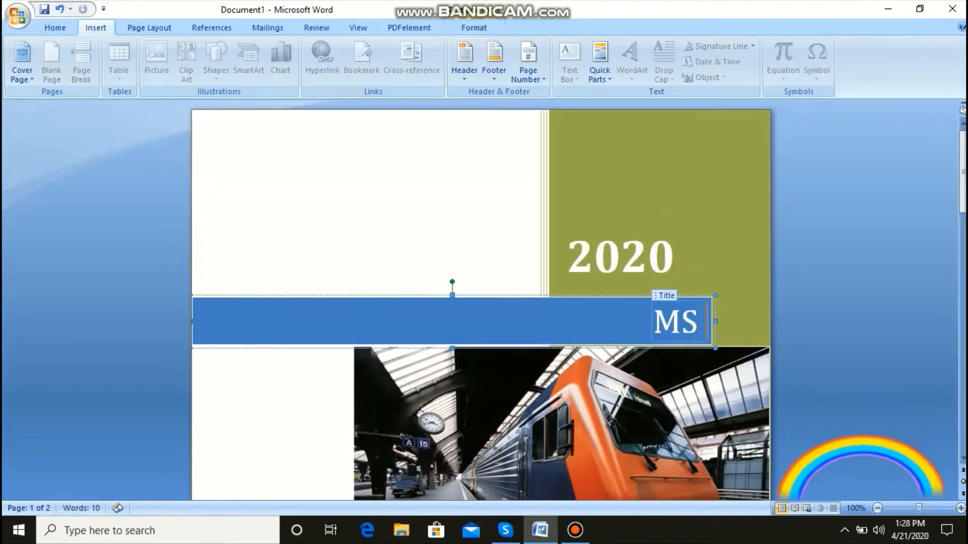
text( Word)
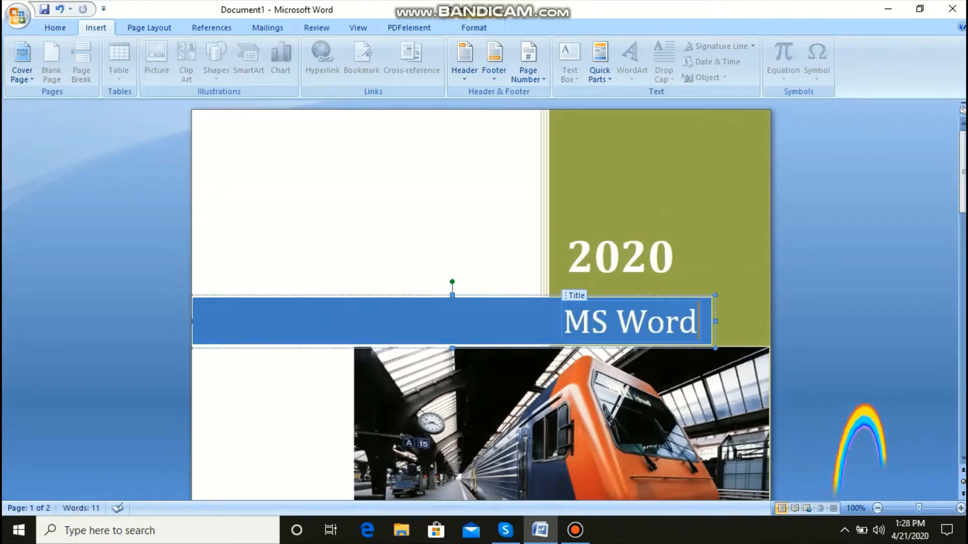
click(560, 326)
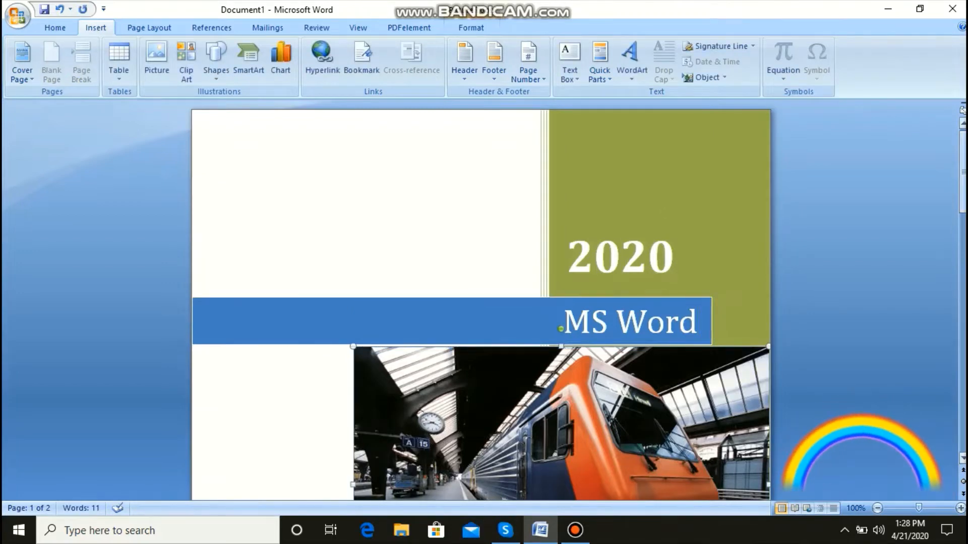
Step: Look over the rest of the cover page, the page that follows it and the available built-in cover page designs
drag(962, 161, 963, 255)
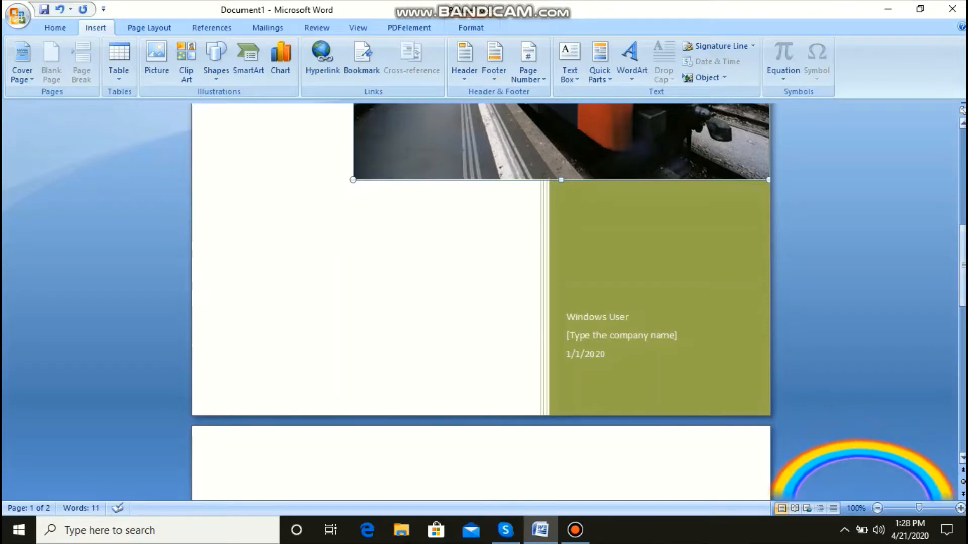
drag(962, 266, 963, 345)
click(505, 222)
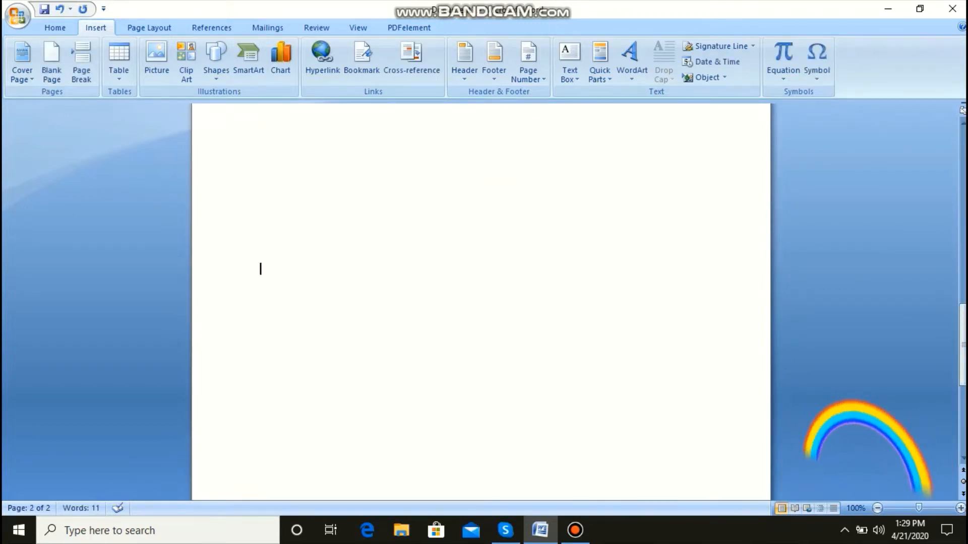
drag(963, 345, 963, 411)
scroll(481, 303, up, 3)
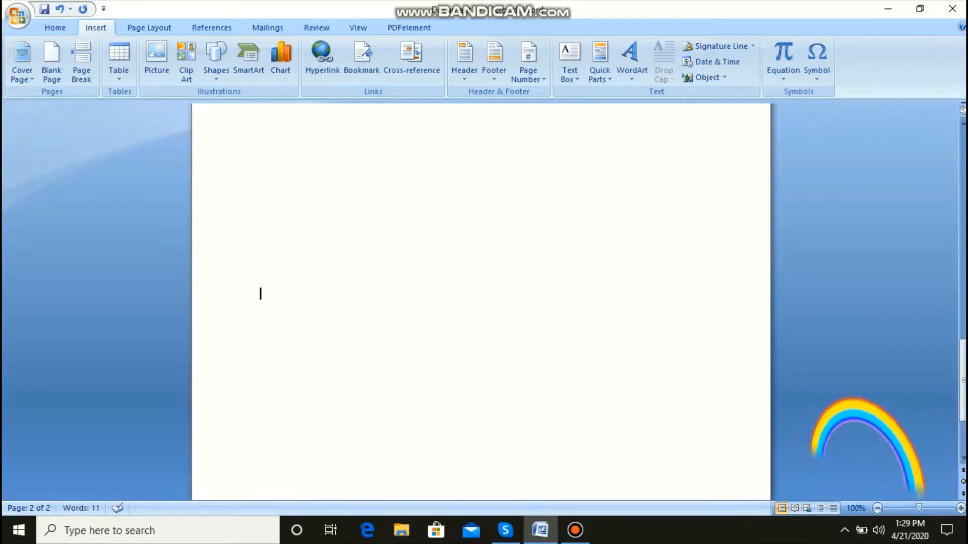
drag(963, 378, 963, 168)
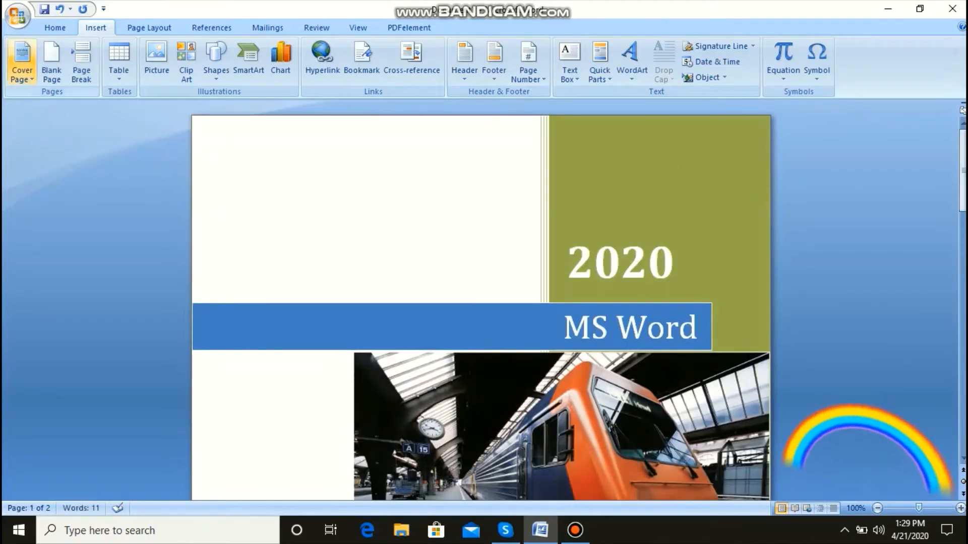
click(23, 63)
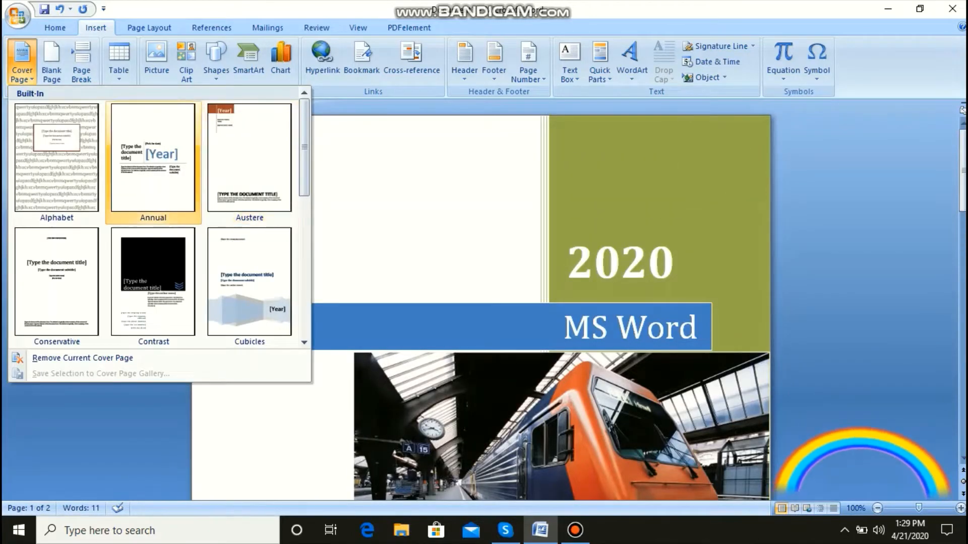
mouse_move(304, 147)
mouse_down()
mouse_move(304, 244)
mouse_move(304, 147)
mouse_up()
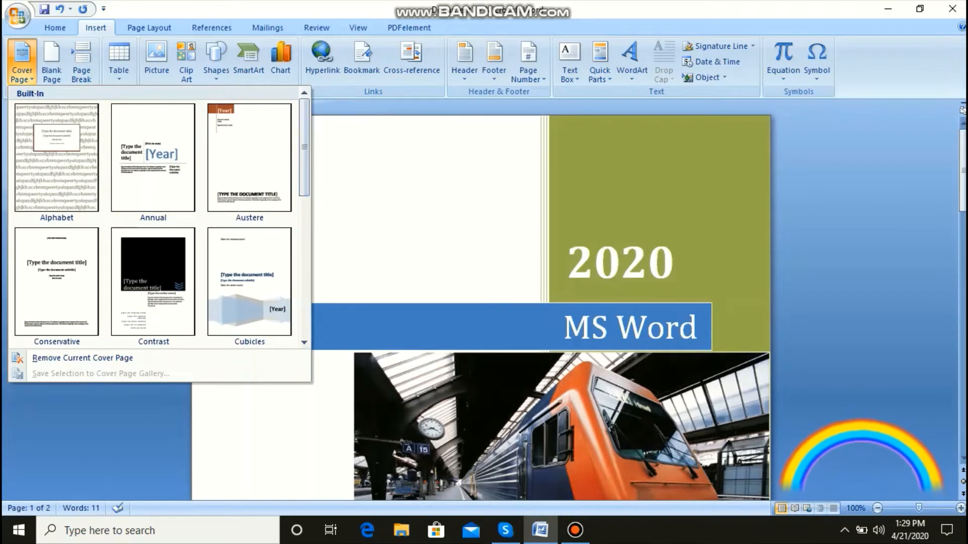
key(Escape)
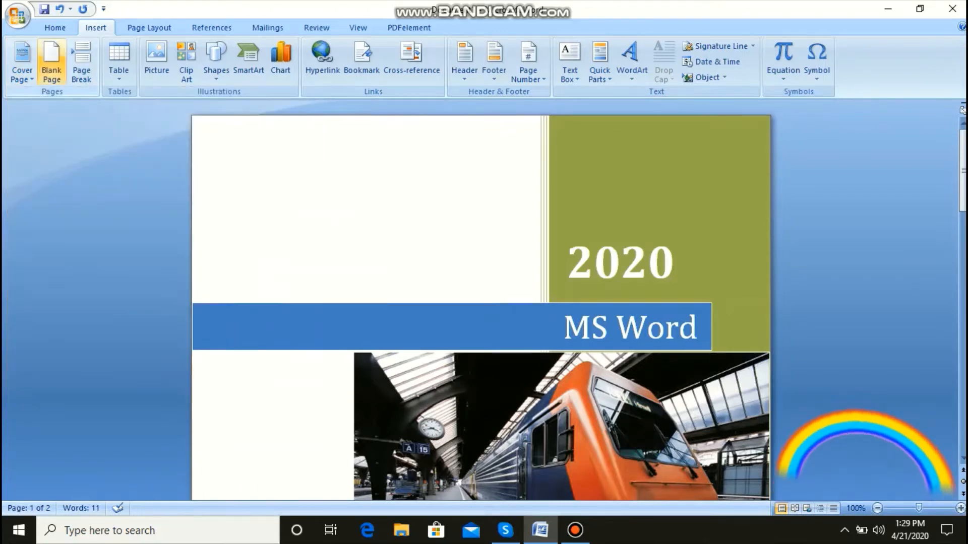
Step: Insert two blank pages after the cover page at the current text position
click(52, 59)
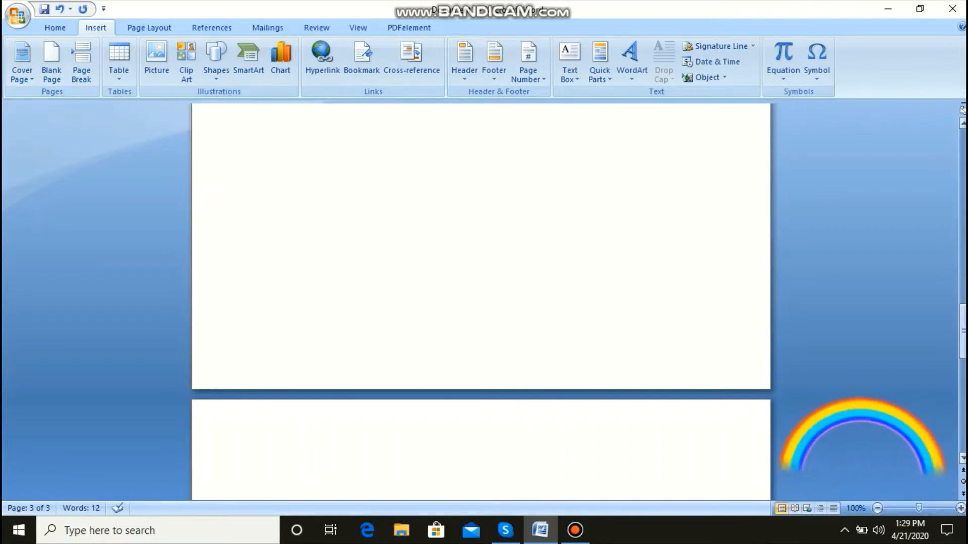
drag(963, 331, 963, 419)
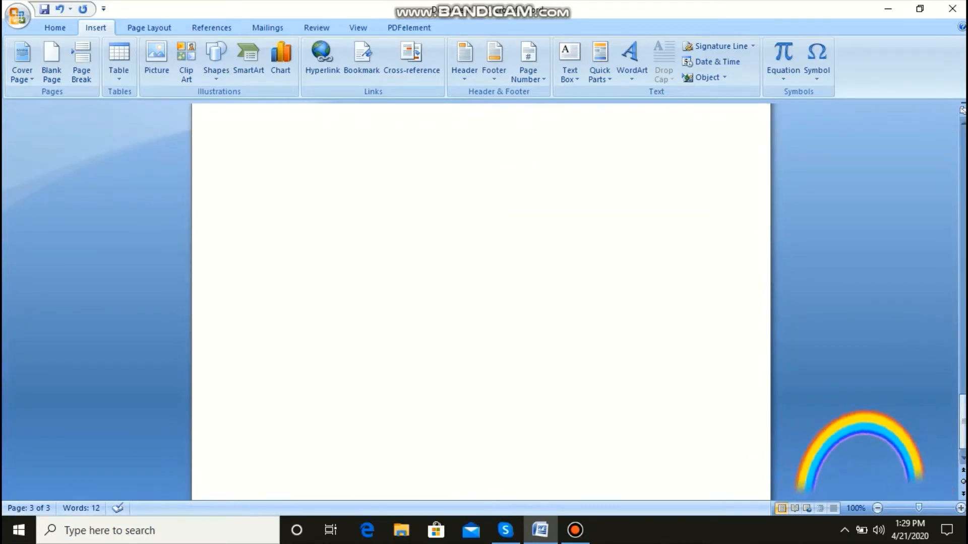
click(51, 63)
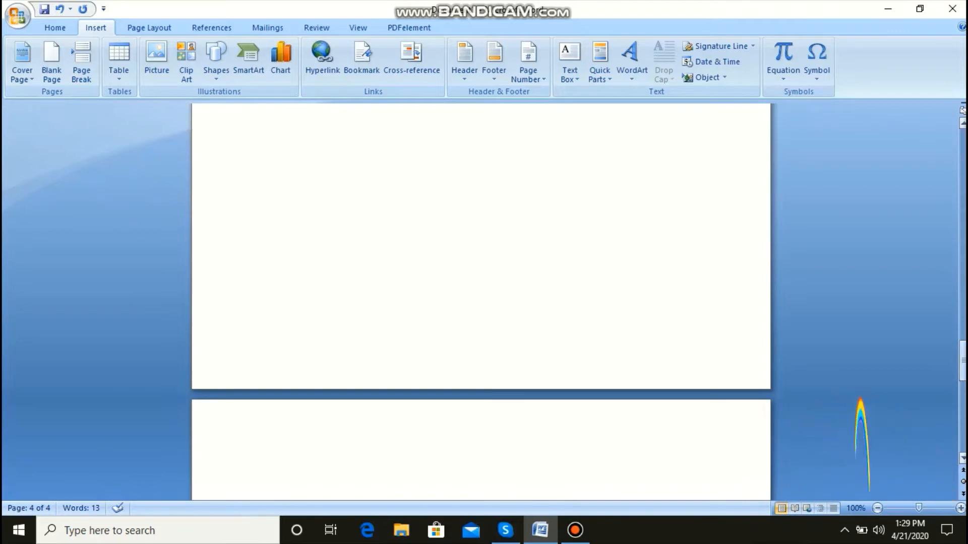
Step: Insert a table with four columns and three rows at the text position on the last page
drag(963, 362, 963, 232)
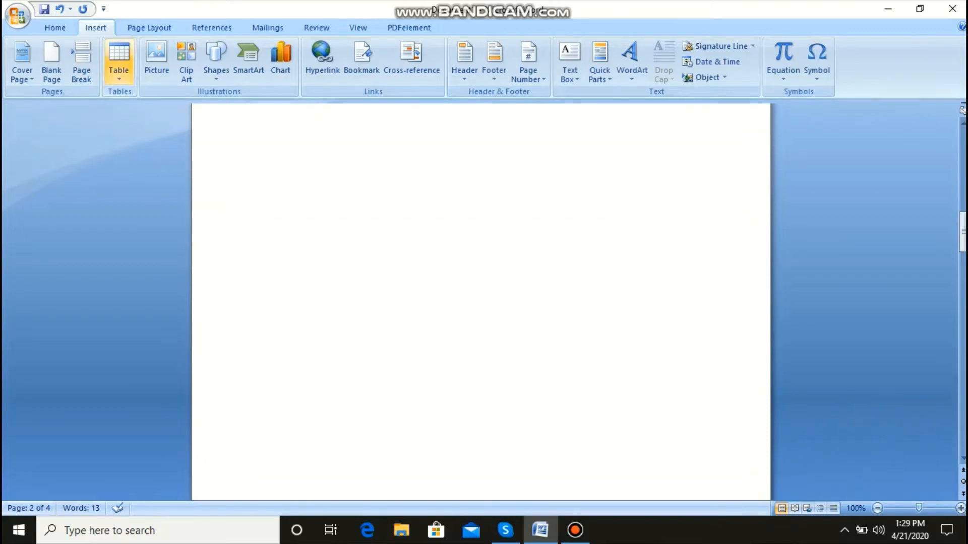
click(119, 53)
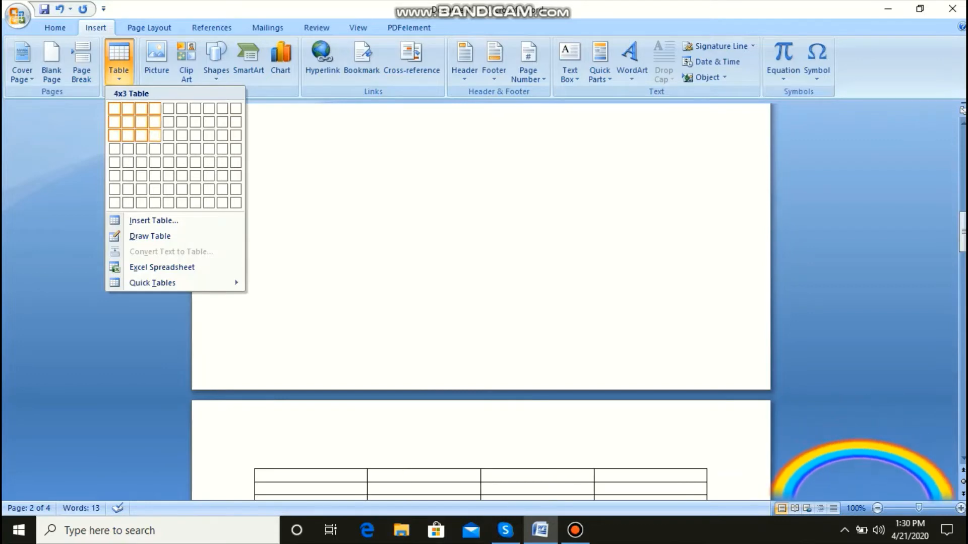
click(155, 135)
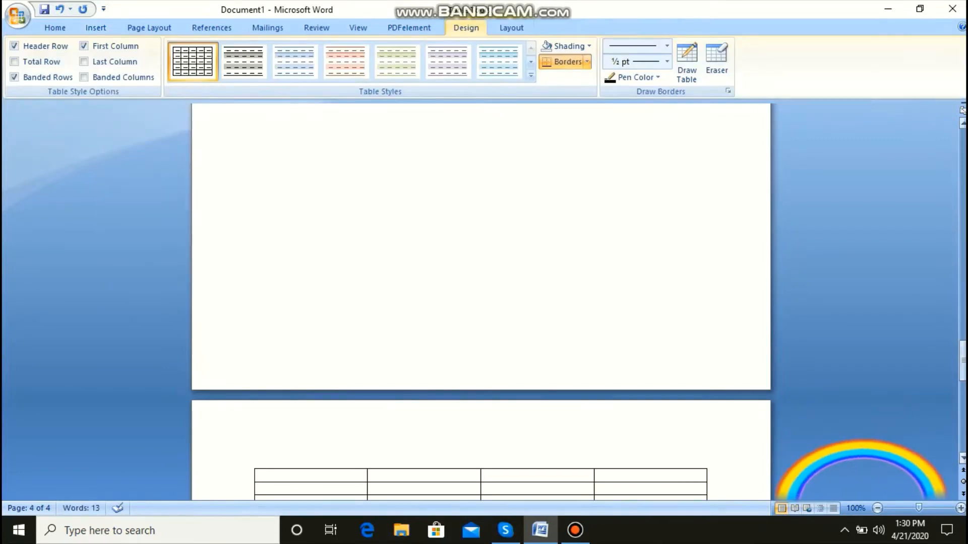
Step: Try the green shaded table style on the new table and apply All Borders to its first cell
drag(963, 360, 963, 388)
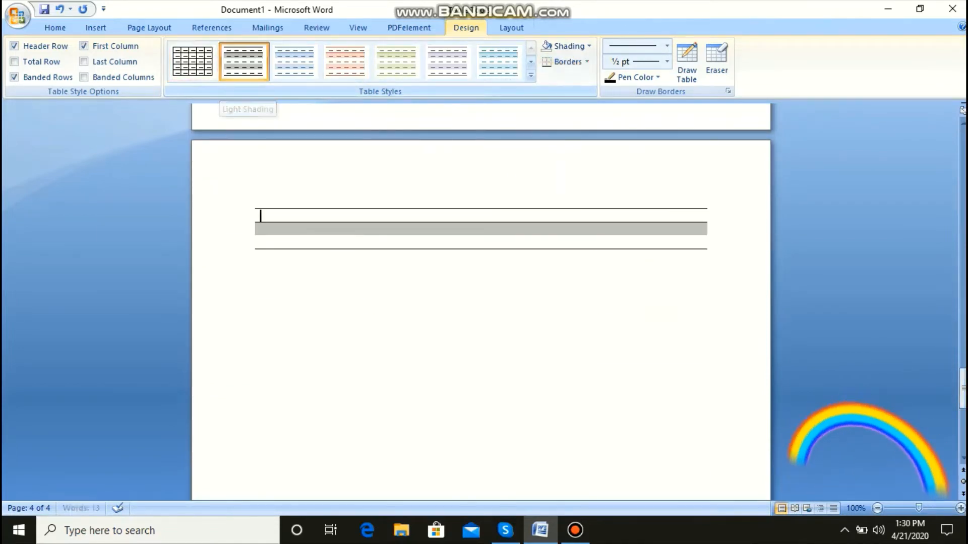
click(295, 60)
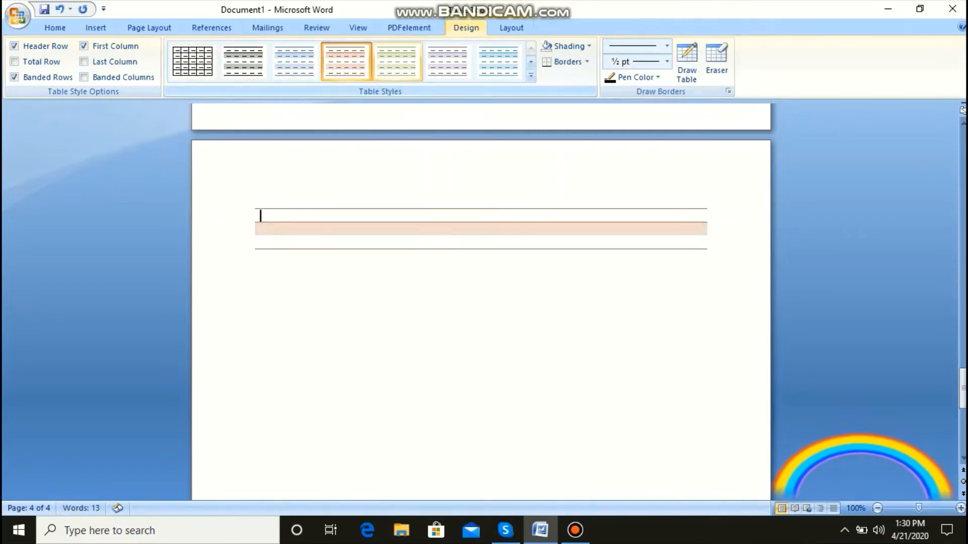
click(397, 61)
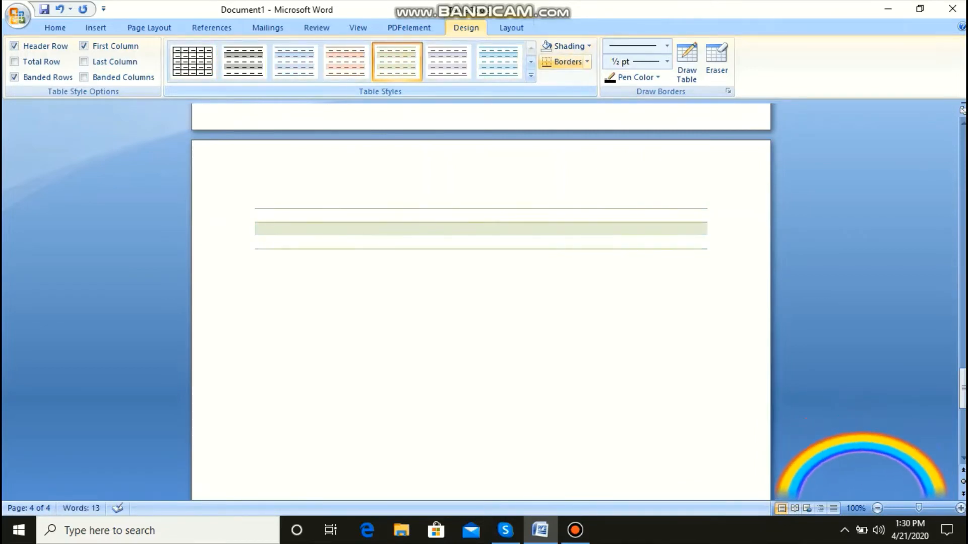
click(586, 61)
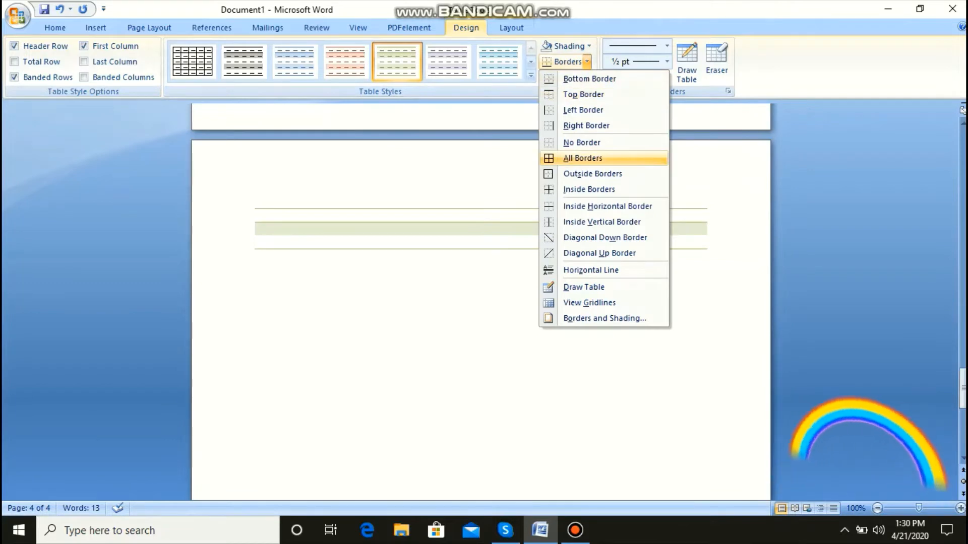
click(587, 158)
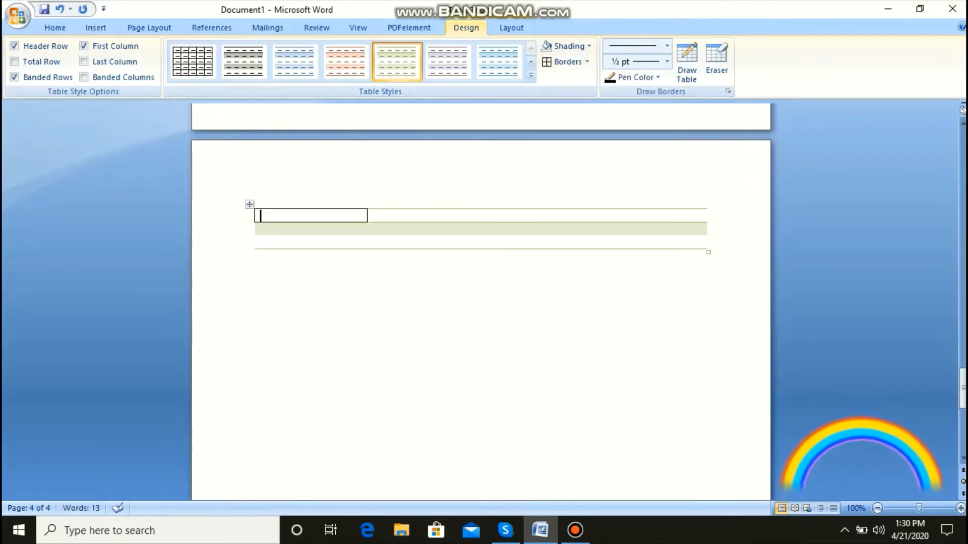
Step: Try the blue, orange and plain grid table styles, and settle on the black Light Shading style for the table
click(295, 61)
click(347, 61)
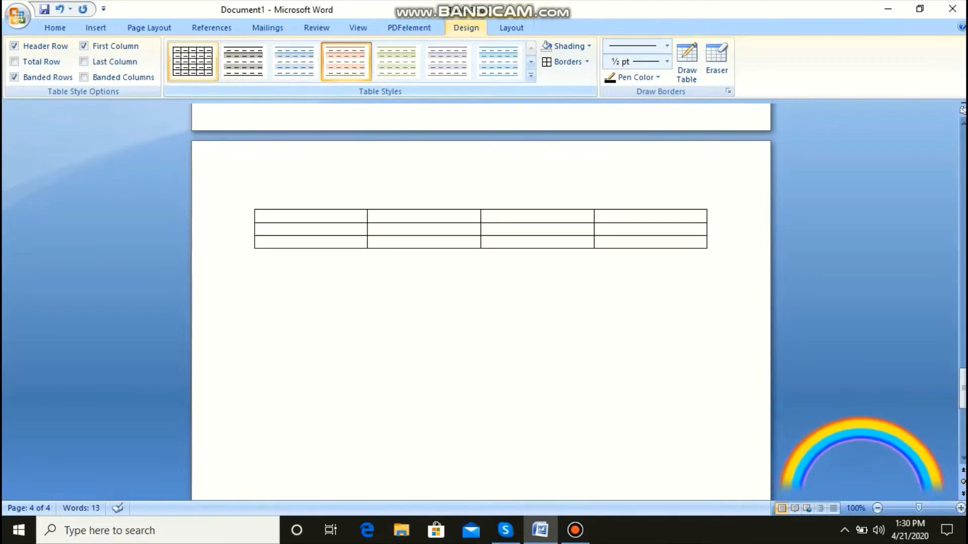
click(193, 62)
click(244, 62)
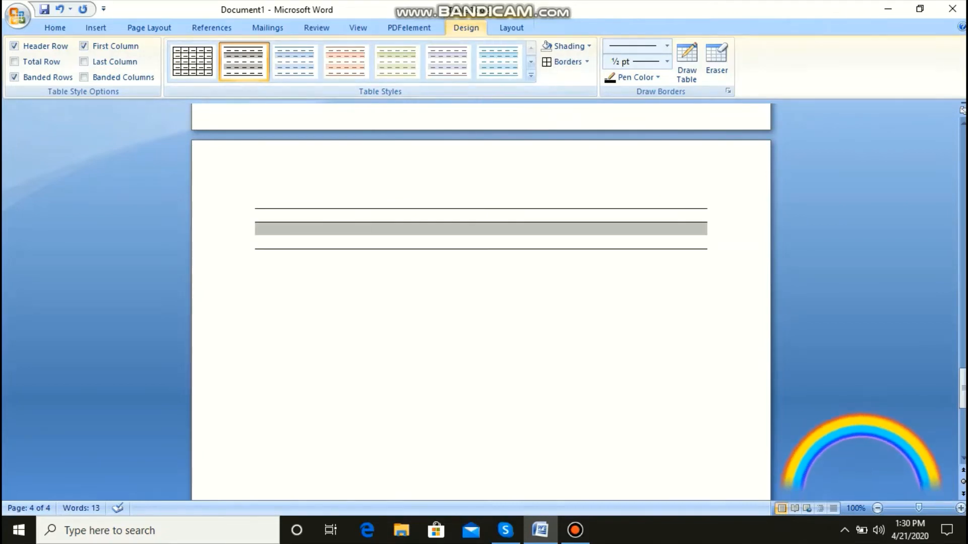
click(512, 28)
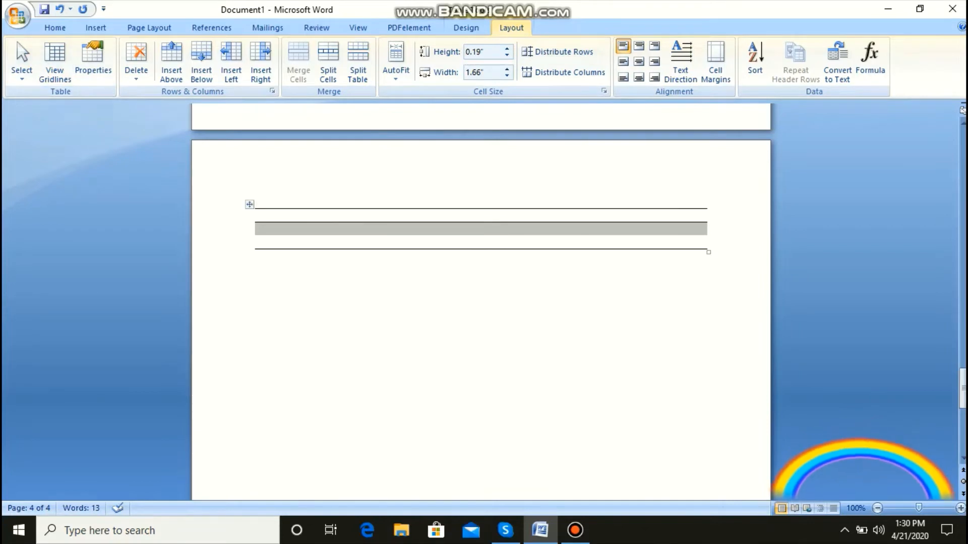
click(96, 28)
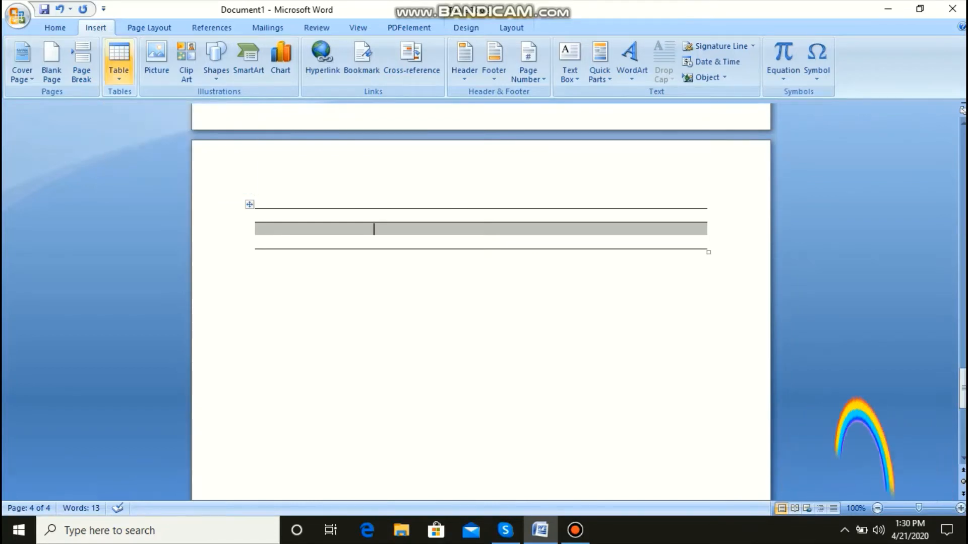
click(119, 63)
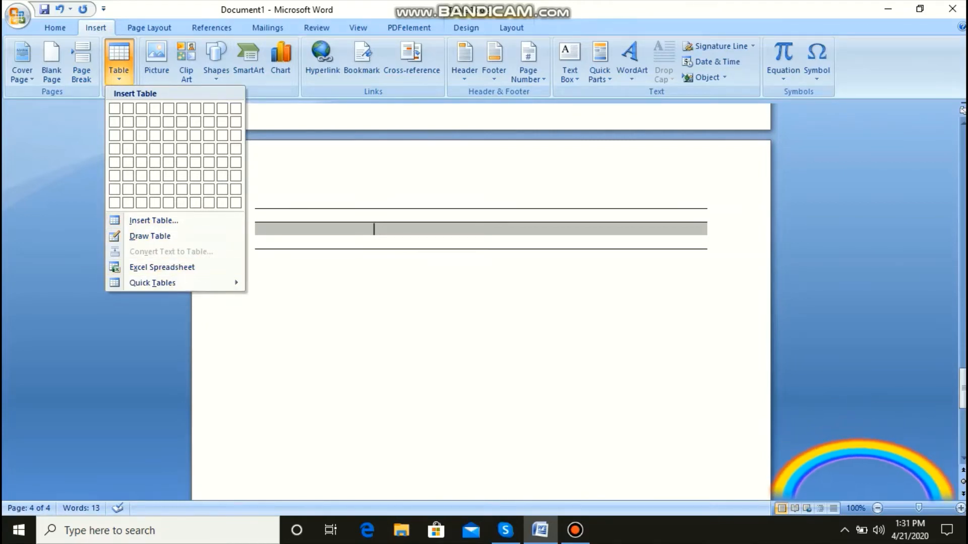
mouse_move(151, 283)
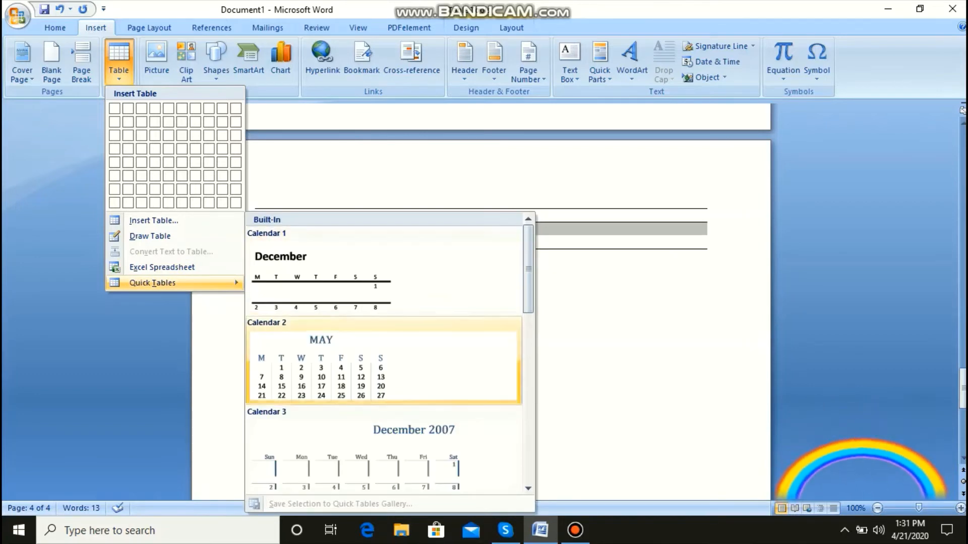
drag(529, 269, 529, 293)
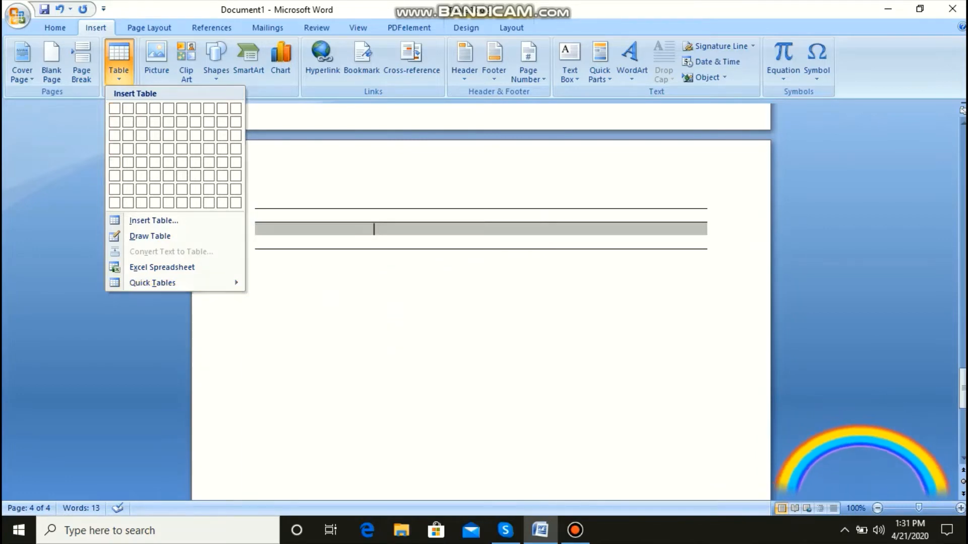
double_click(188, 10)
click(673, 84)
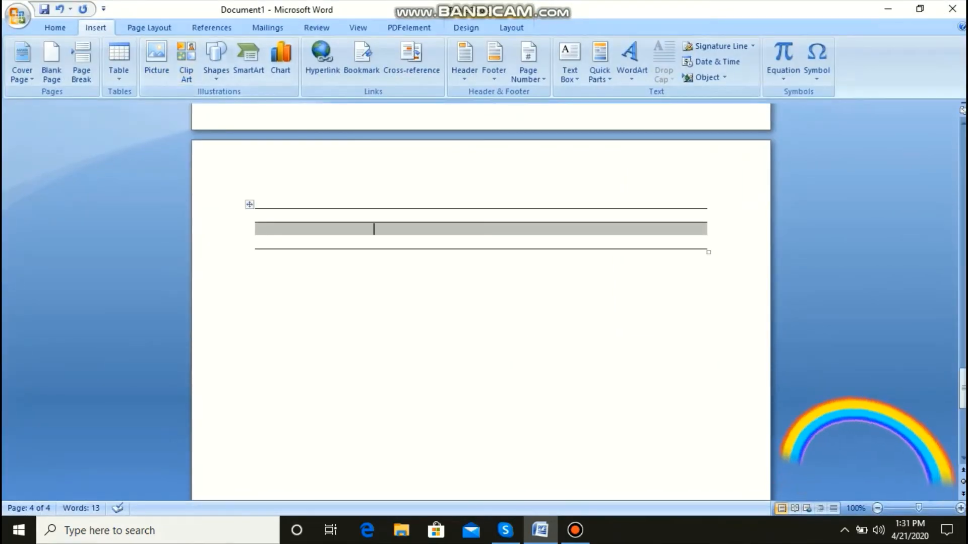
Step: Insert the picture "example of P.M" from the Pictures folder below the table on the last page
click(260, 256)
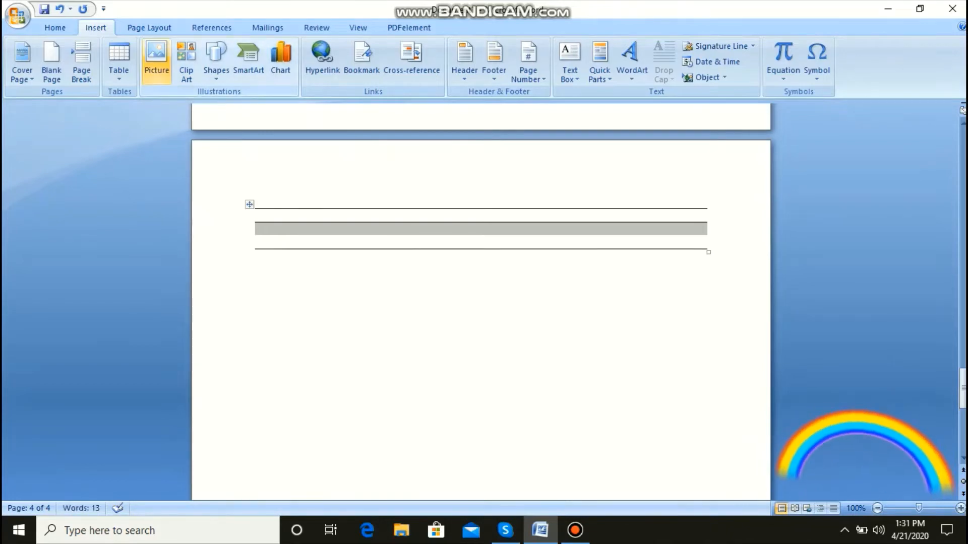
click(157, 60)
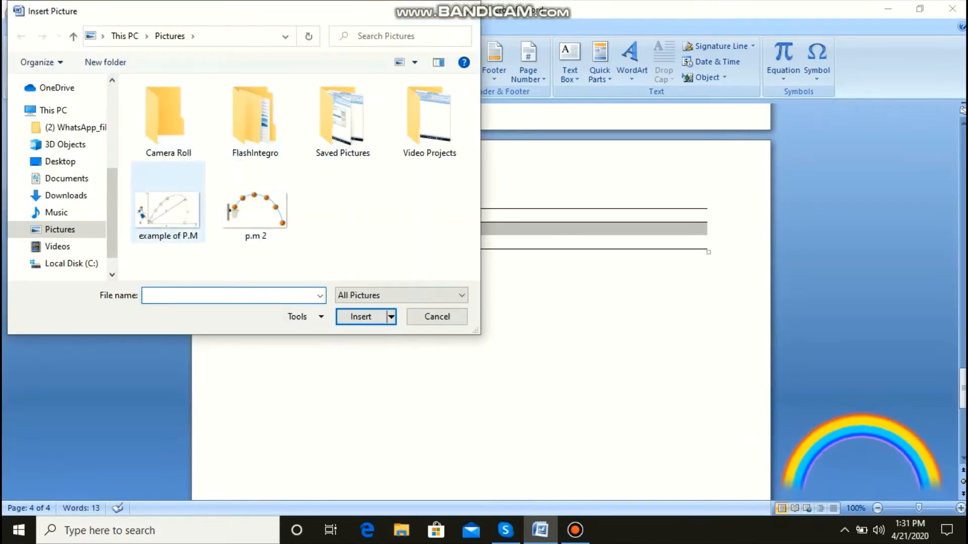
click(168, 212)
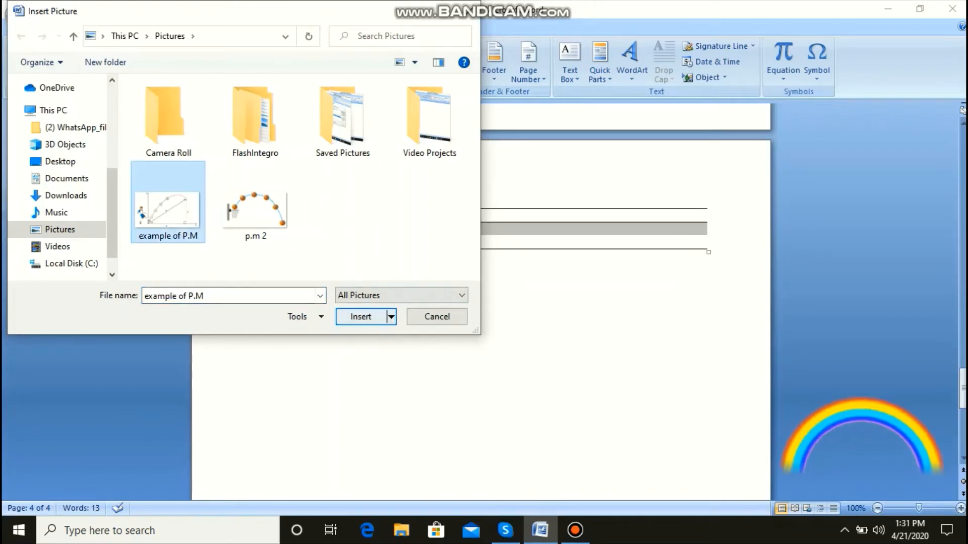
click(361, 317)
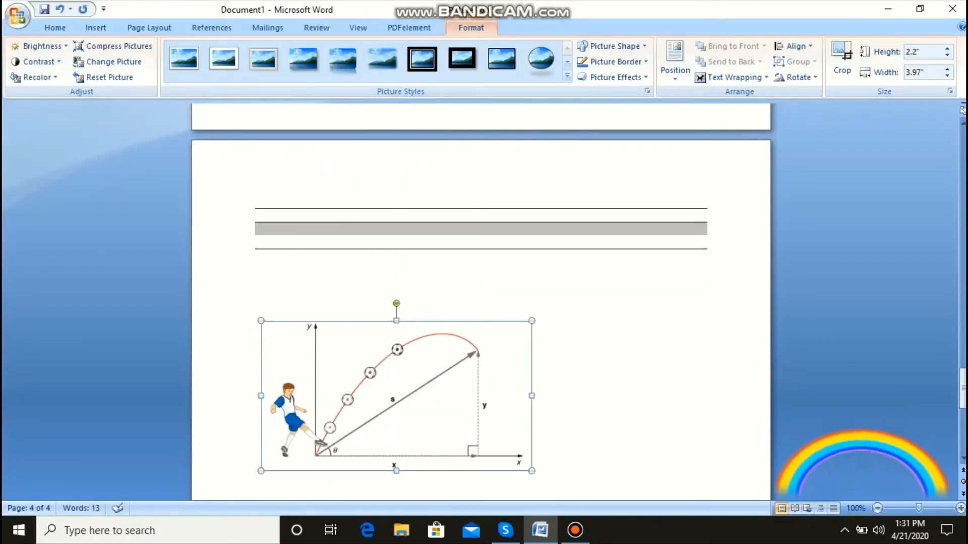
drag(963, 388, 963, 399)
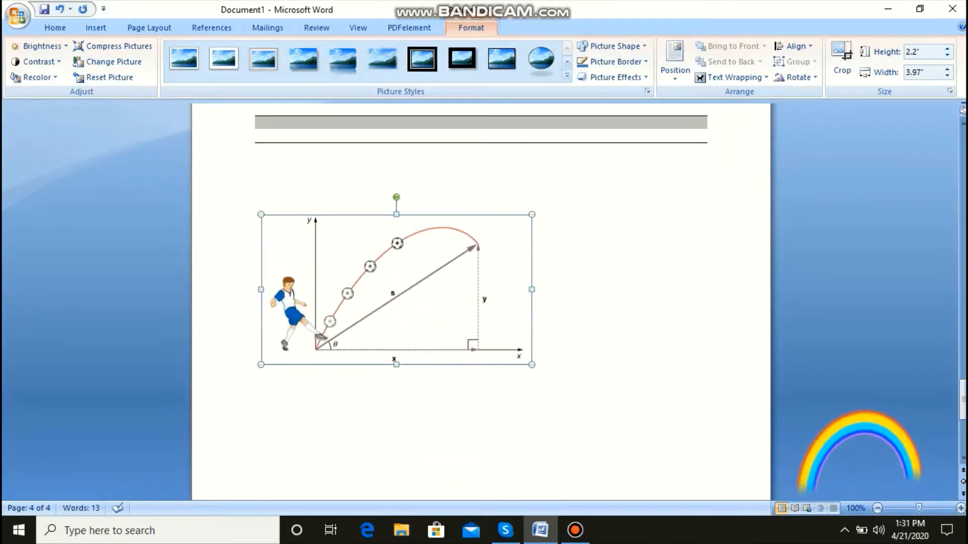
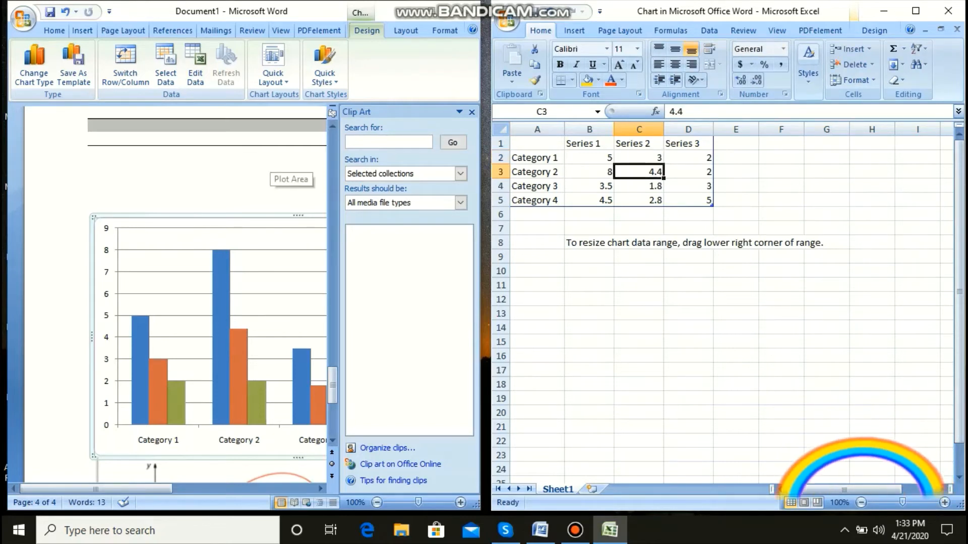
Step: Return to the full-size Word document and delete the smiley face shape overlapping the column chart
click(432, 11)
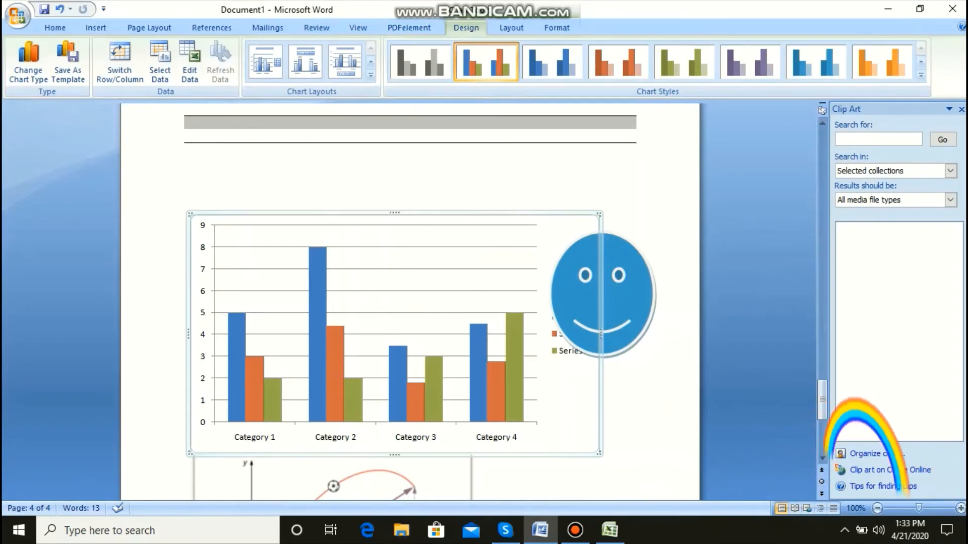
drag(611, 301, 654, 290)
key(Delete)
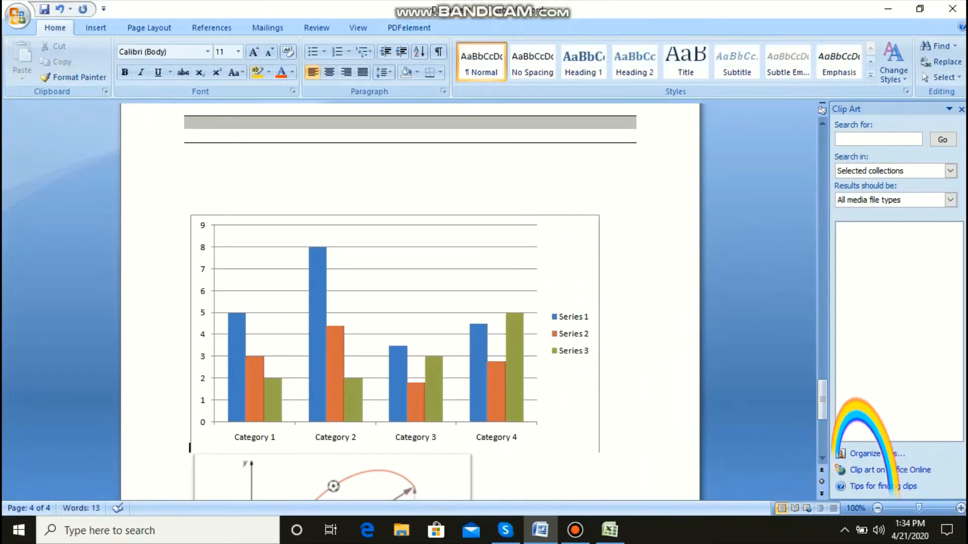
Step: Select the column chart's plot area and review the chart design, layout and format options
click(443, 302)
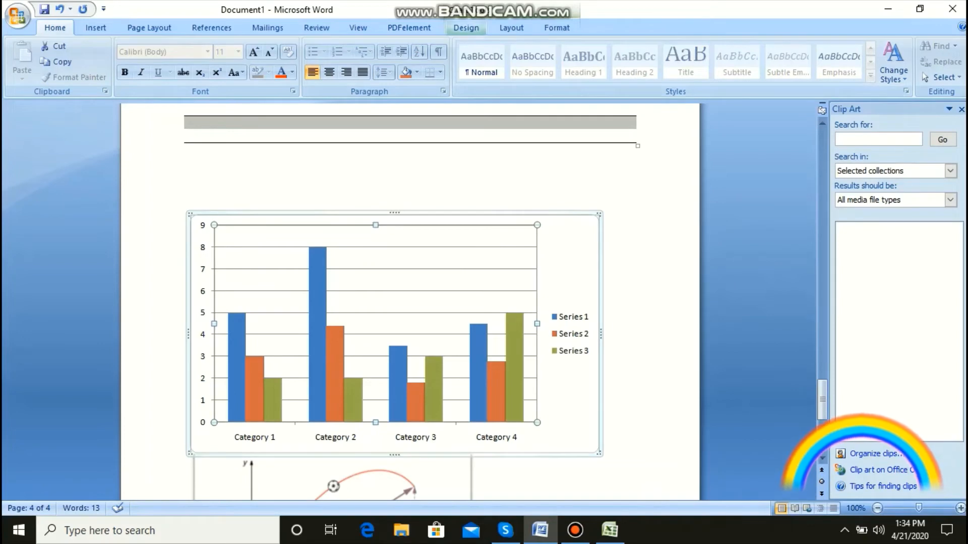
click(466, 28)
click(511, 27)
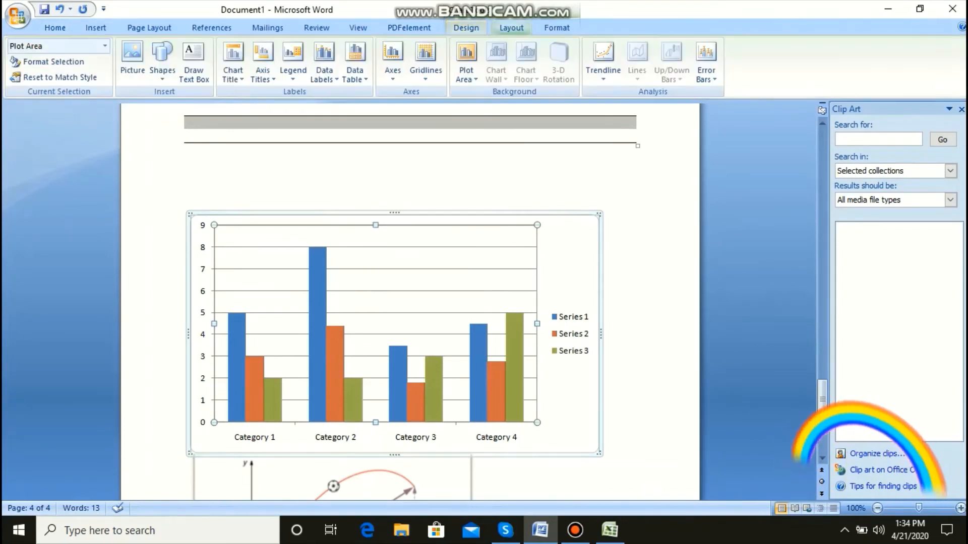
click(556, 28)
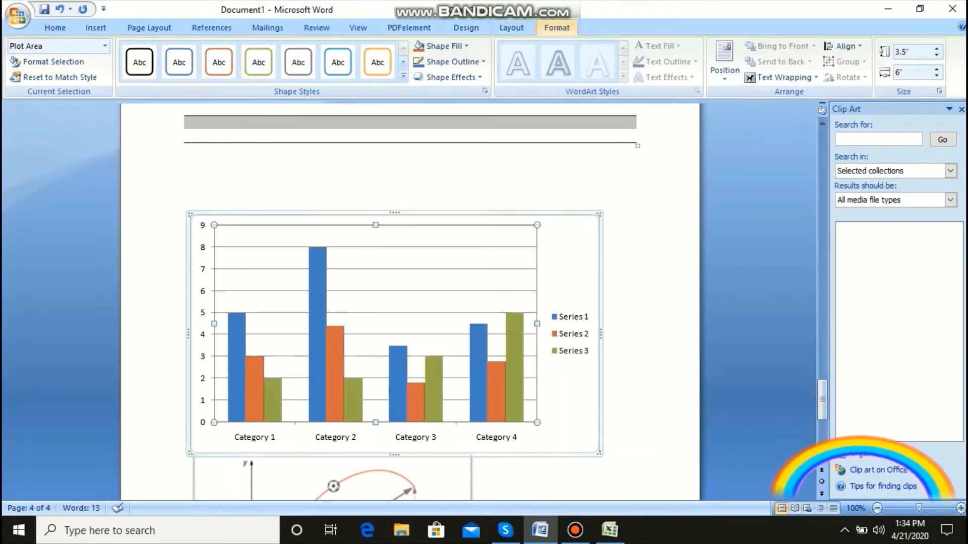
click(512, 27)
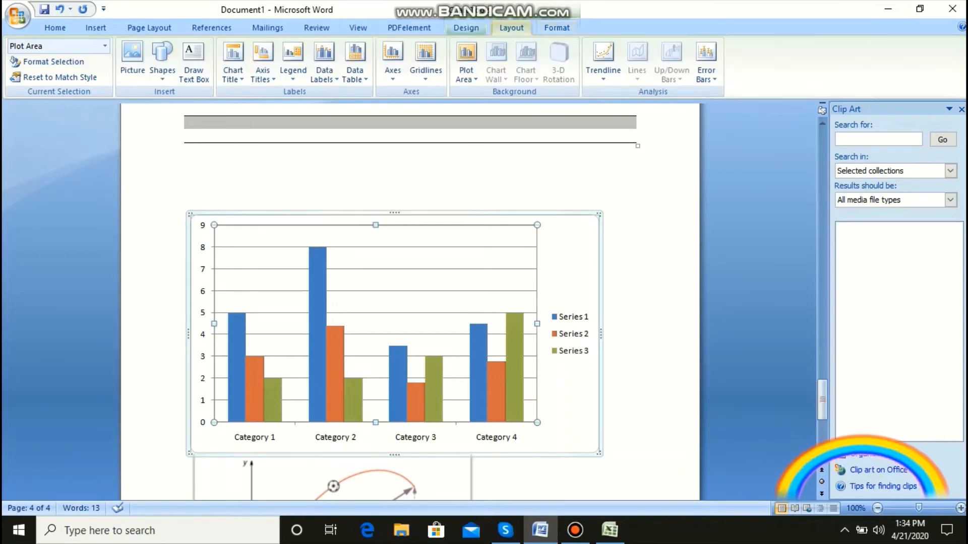
click(466, 27)
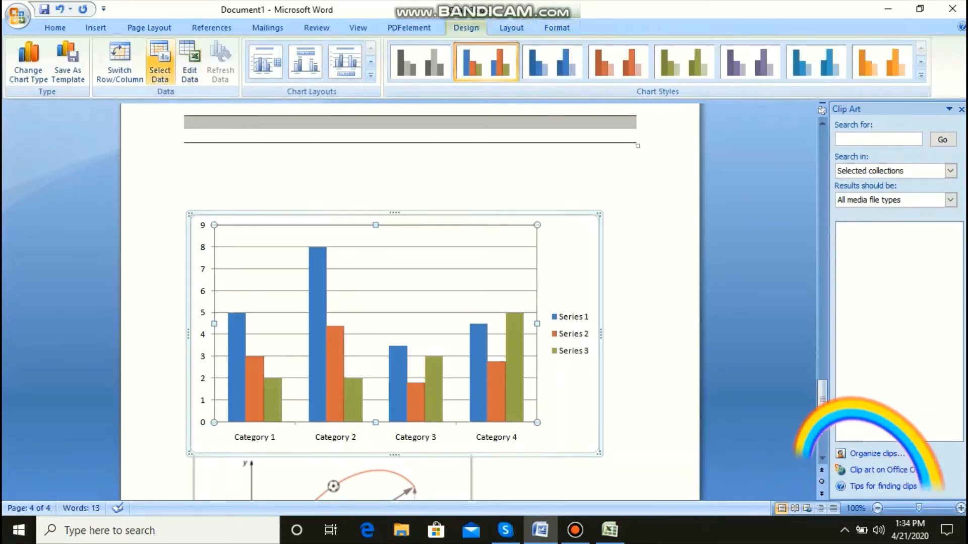
click(95, 28)
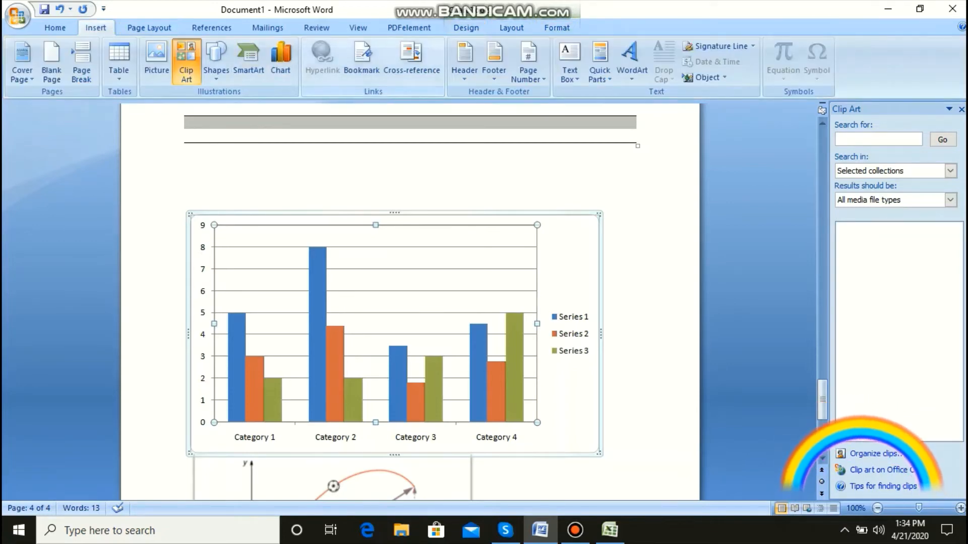
Step: Add blank lines after the column chart to push the projectile picture onto the next page
click(190, 174)
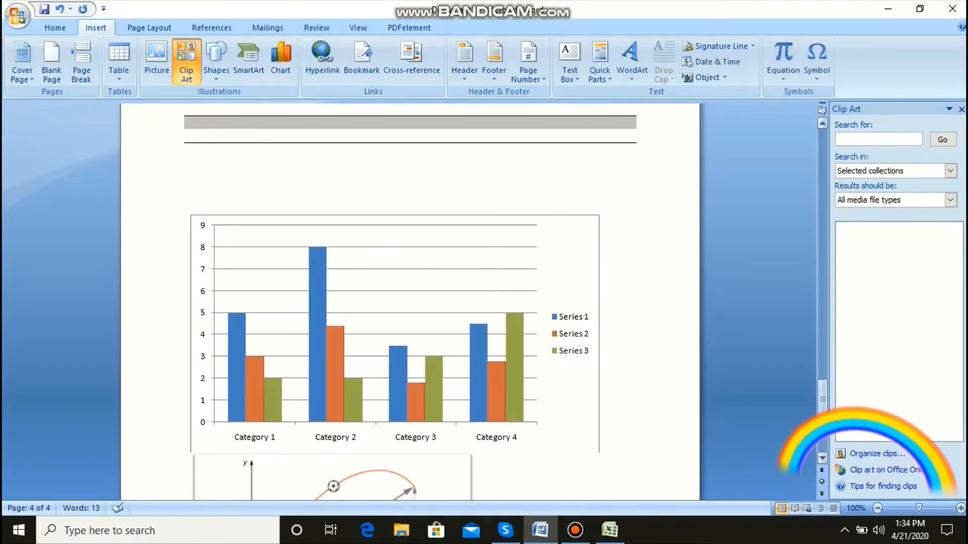
click(601, 448)
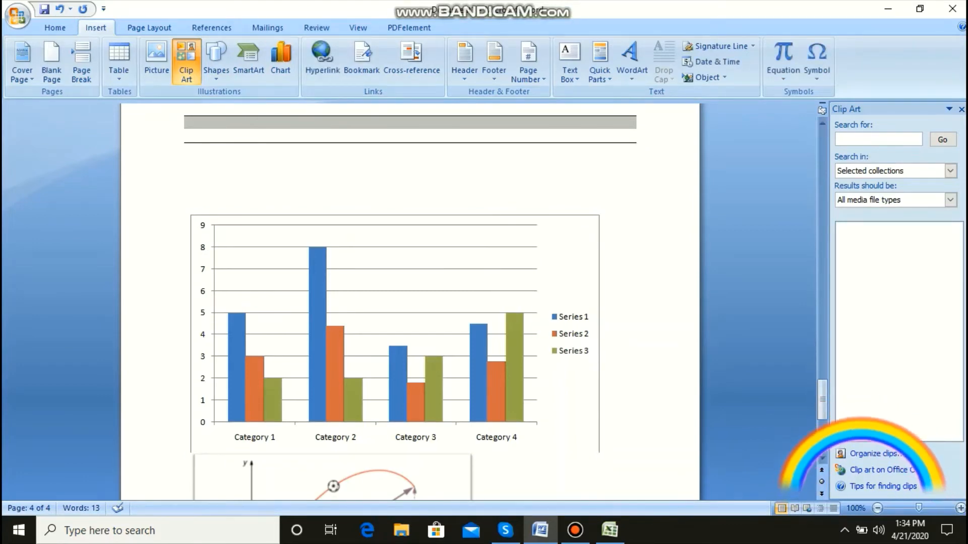
key(Return)
key(Return)
key(Return)
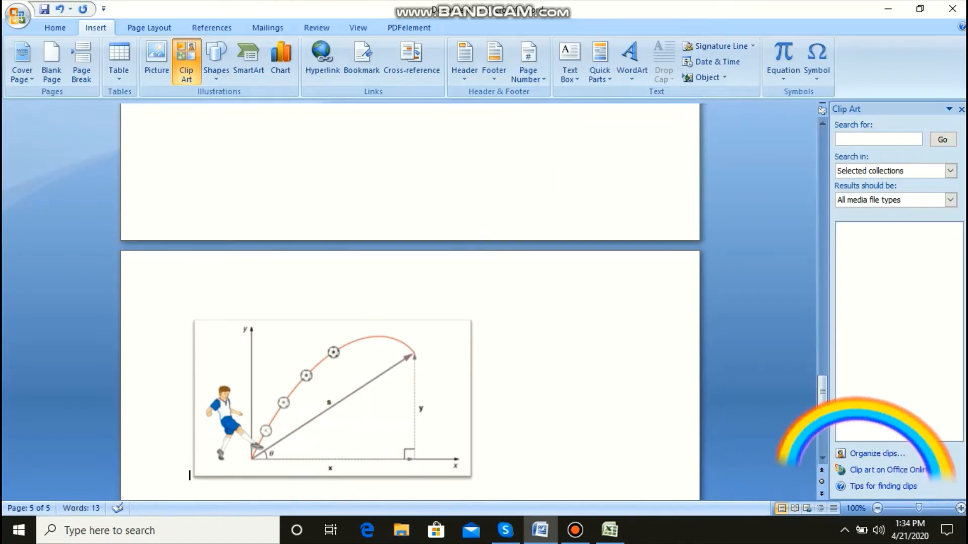
Step: Enter the text "RPS" in the empty space below the column chart
drag(822, 393, 822, 365)
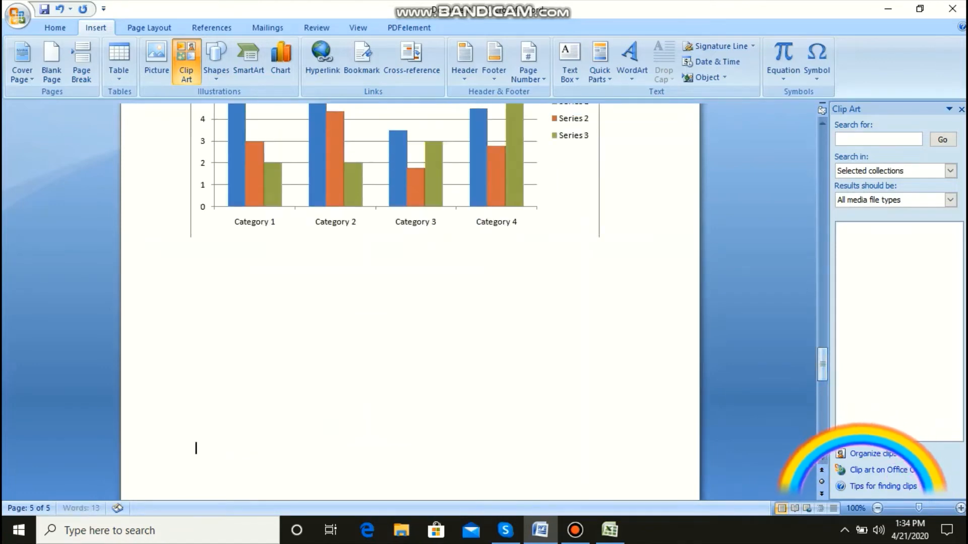
click(189, 351)
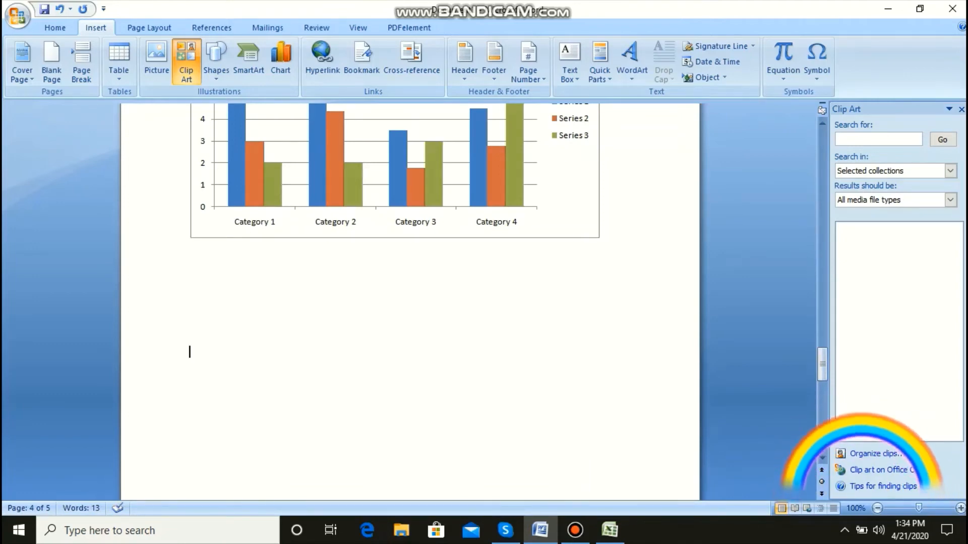
text(RPS)
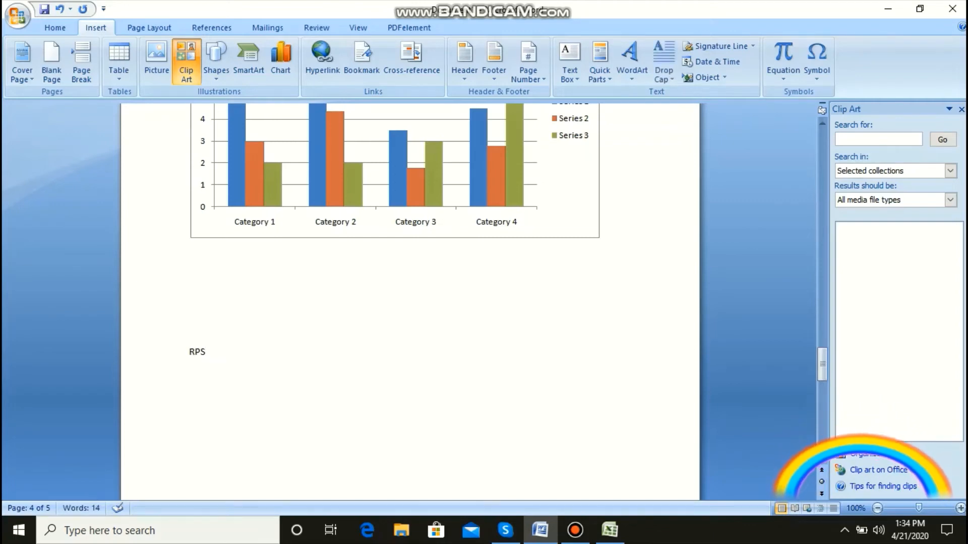
Step: Hyperlink the word "RPS" to the existing file APA_Guide_2017 in the Documents folder
double_click(200, 353)
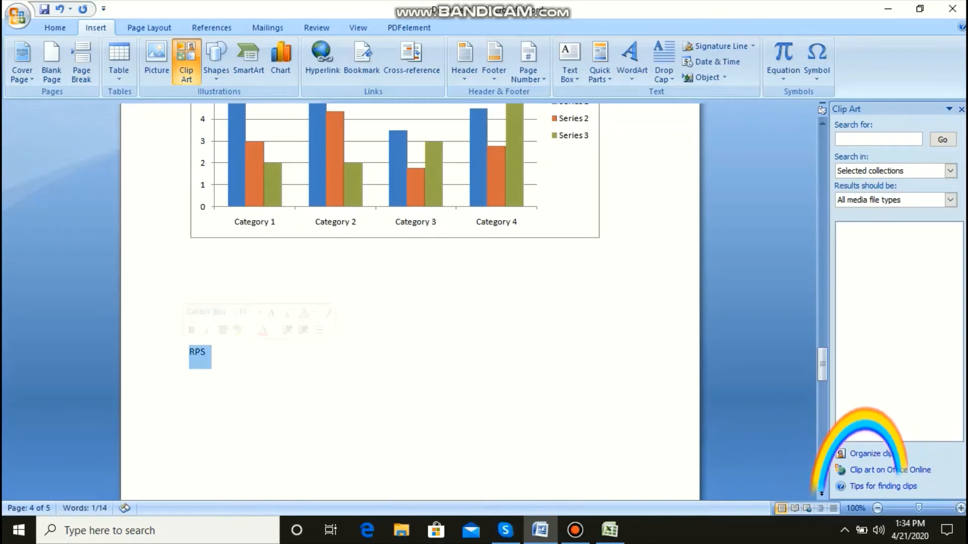
click(207, 353)
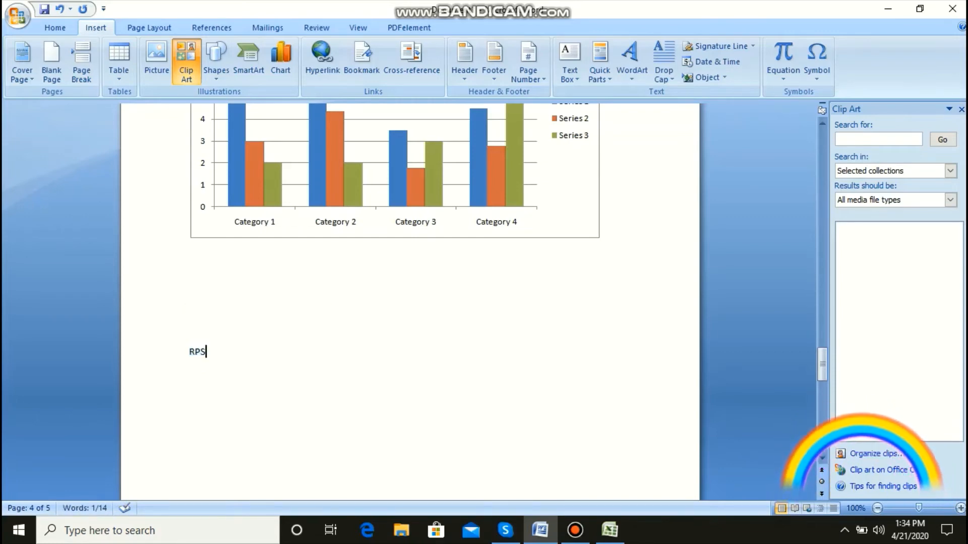
double_click(200, 353)
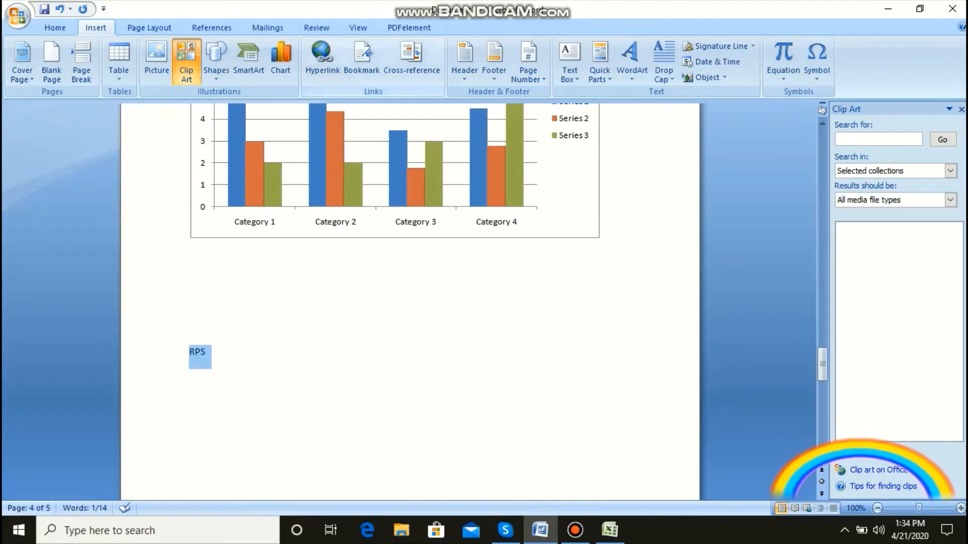
click(322, 59)
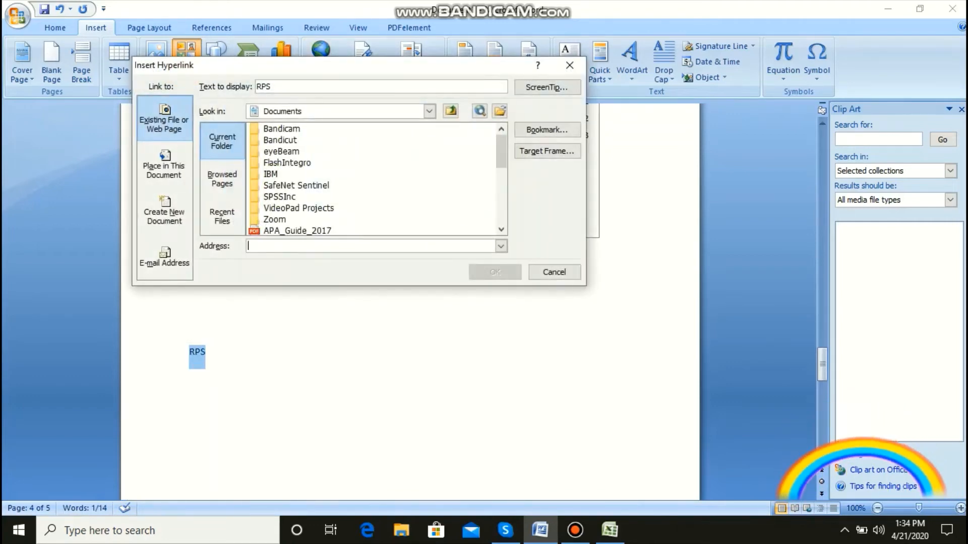
click(501, 230)
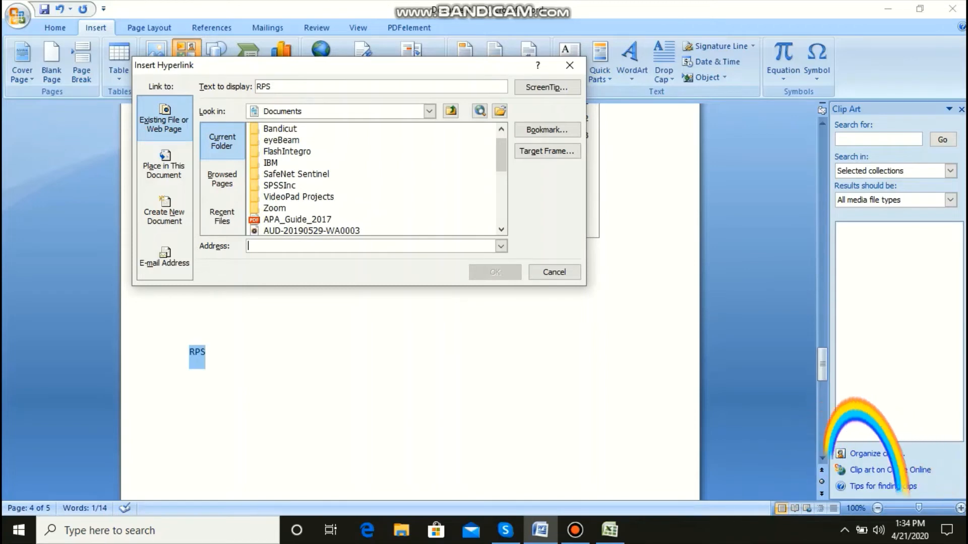
click(298, 220)
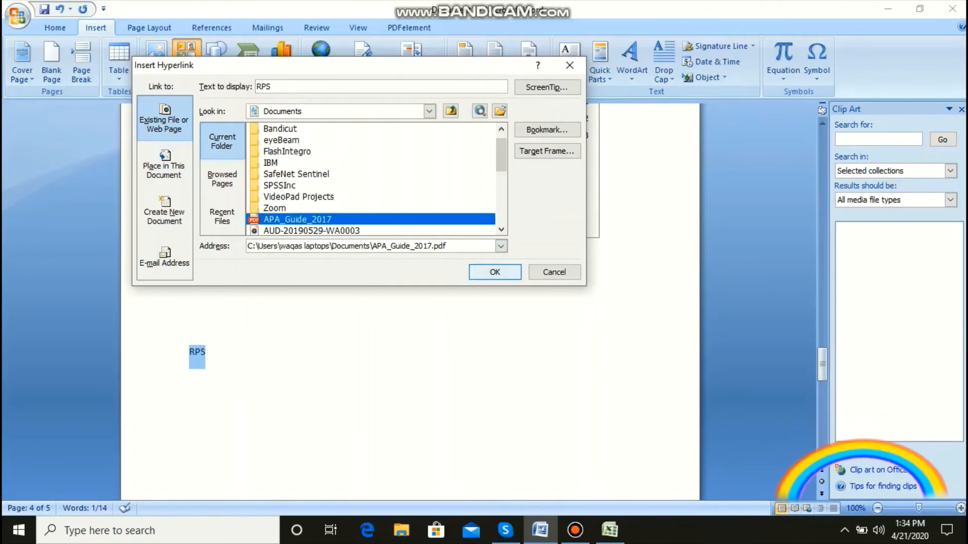
click(495, 273)
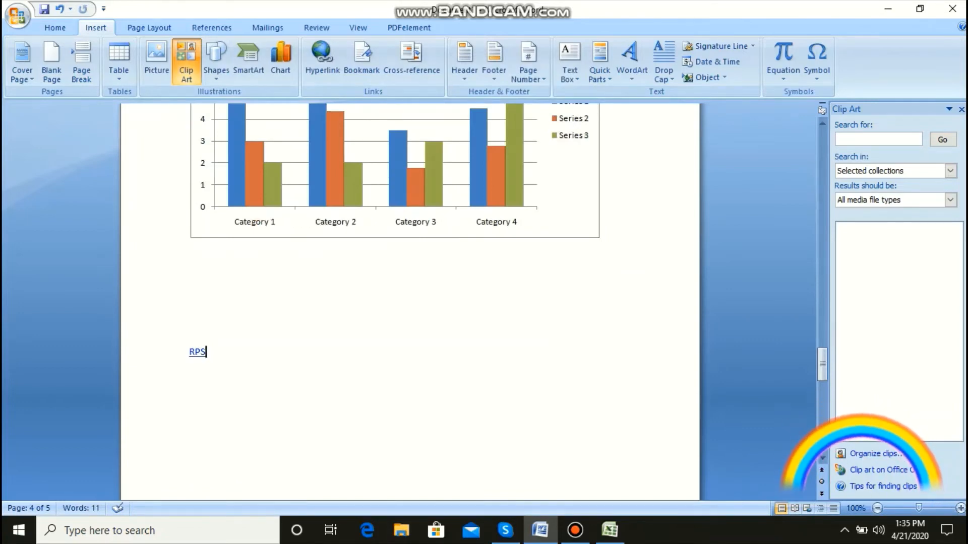
Step: Follow the "RPS" hyperlink and accept both security prompts to open the linked PDF
drag(207, 352, 194, 353)
click(211, 353)
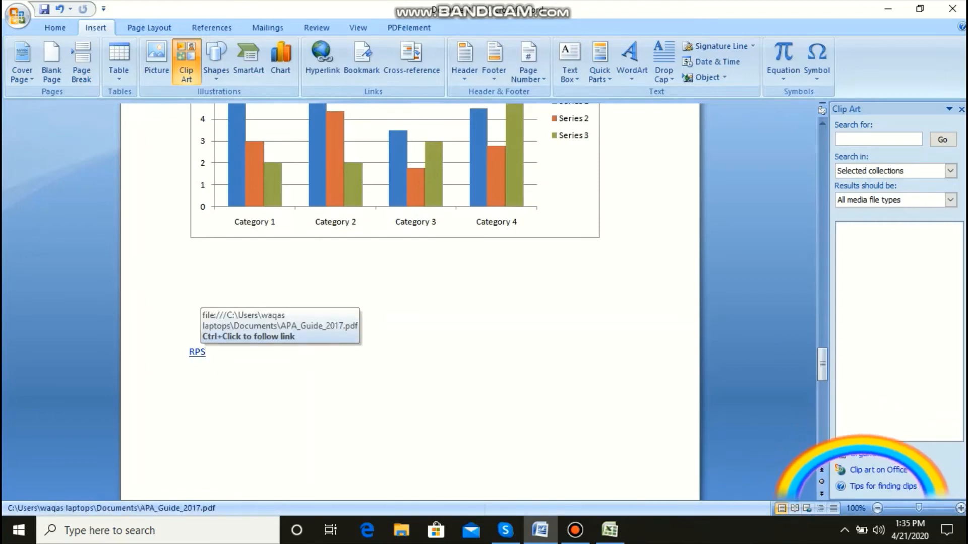
ctrl+click(197, 353)
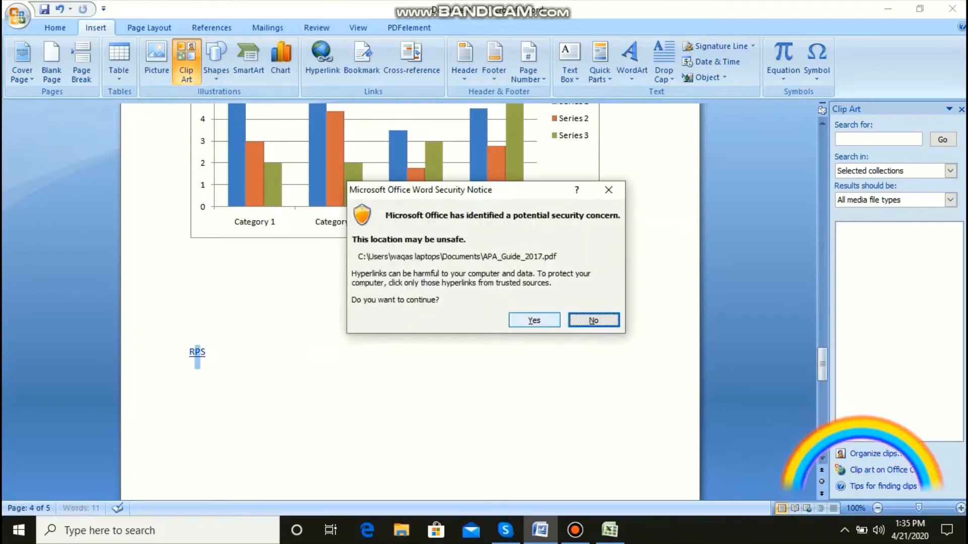
key(Left)
key(Return)
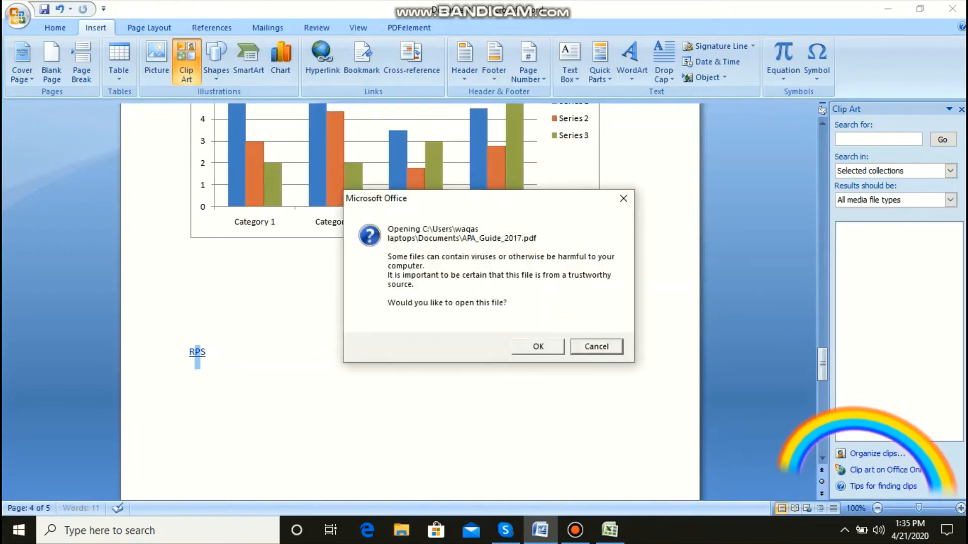
key(Left)
key(Return)
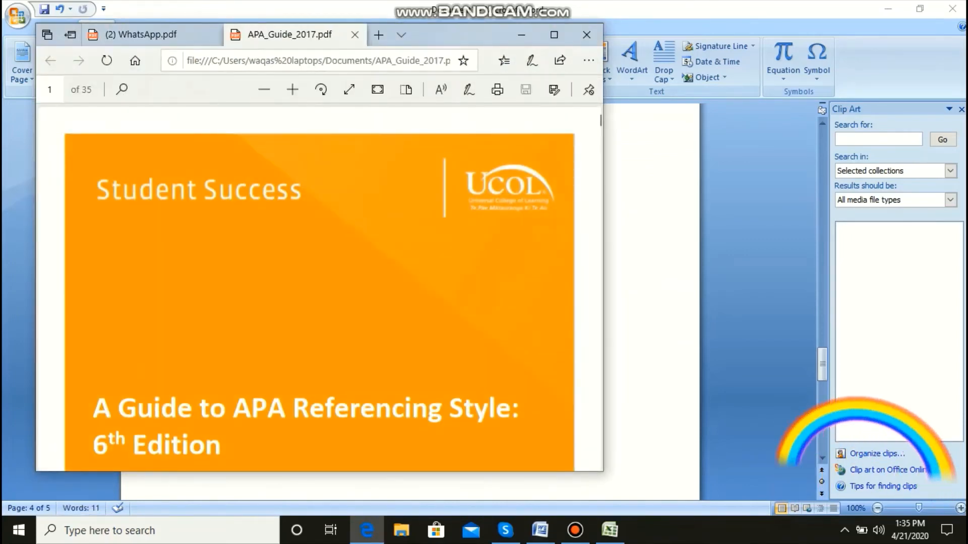
Step: Glance through the opened APA_Guide_2017 PDF and close the browser with all its tabs
scroll(315, 302, down, 10)
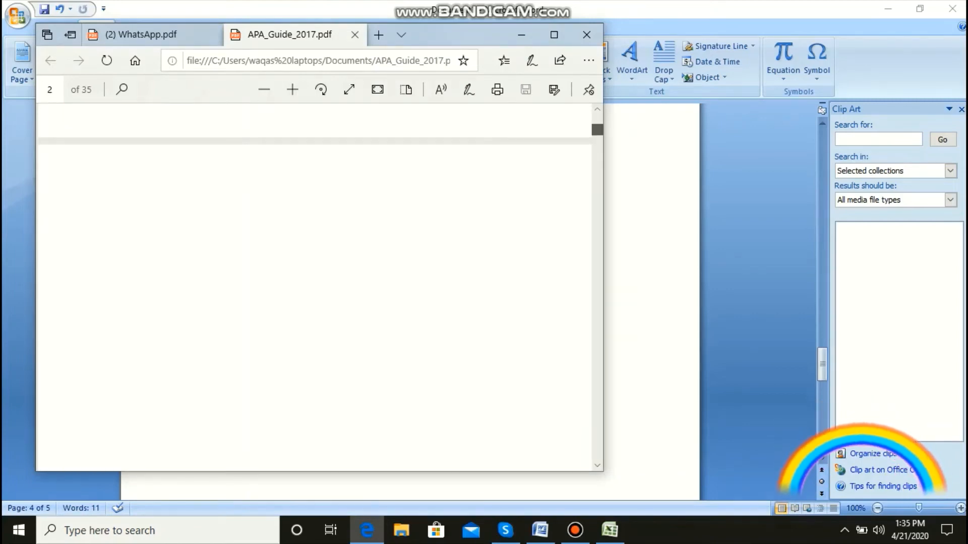
click(586, 35)
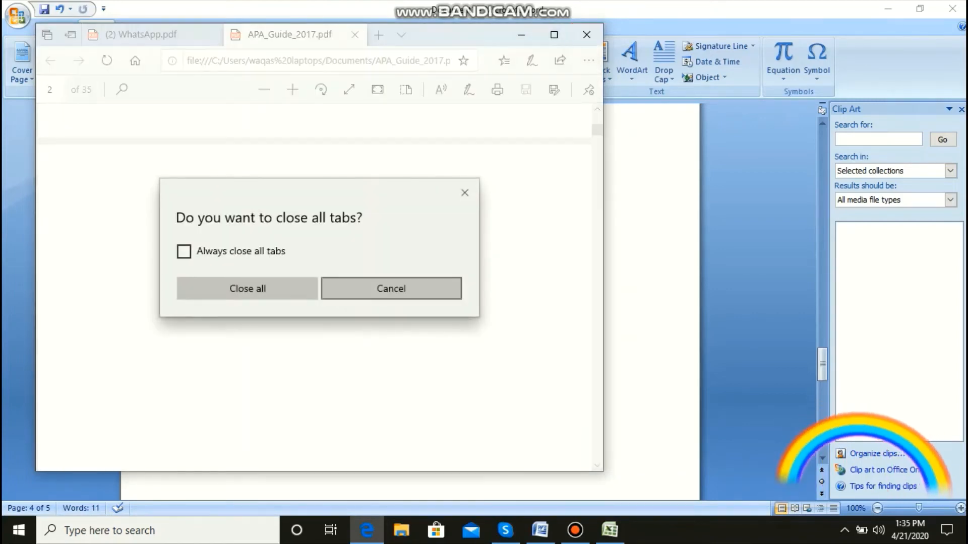
click(227, 289)
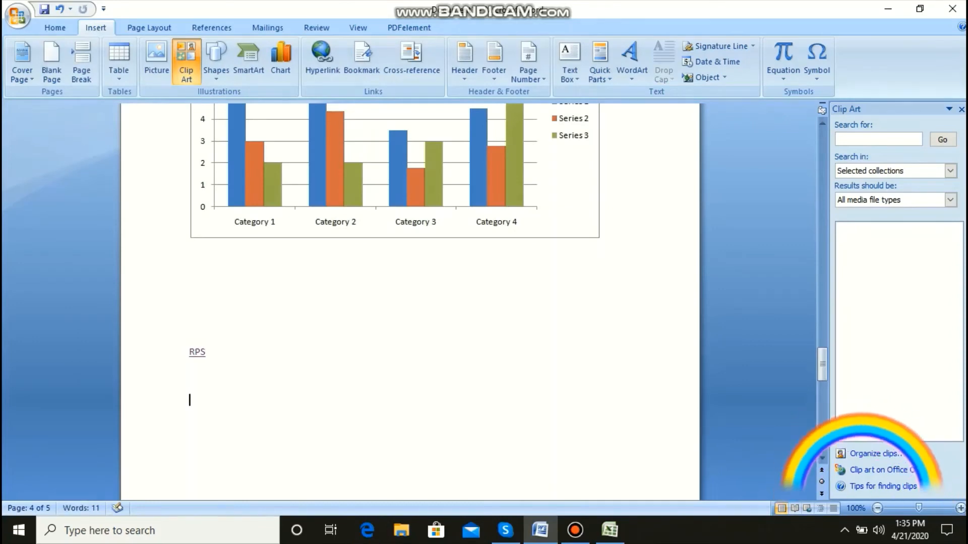
click(322, 59)
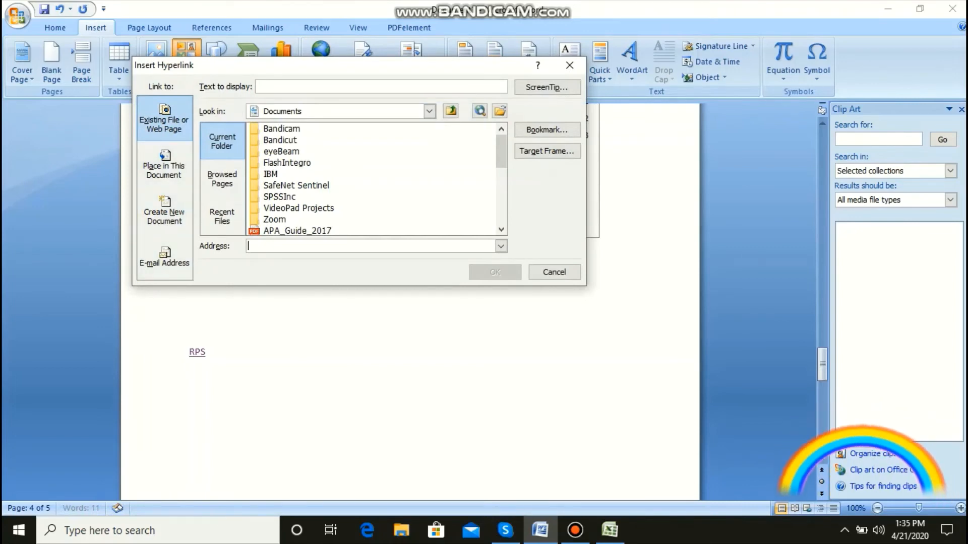
click(570, 65)
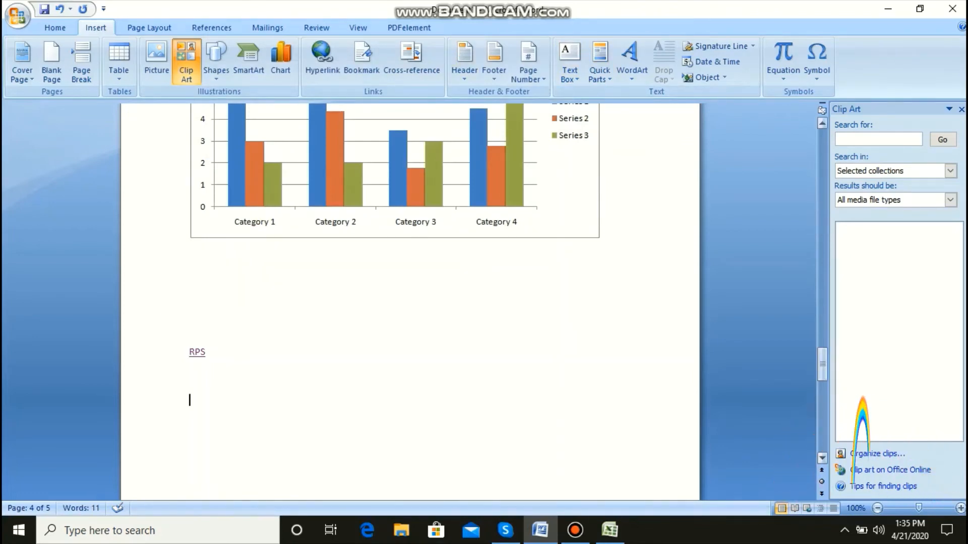
drag(823, 364, 823, 217)
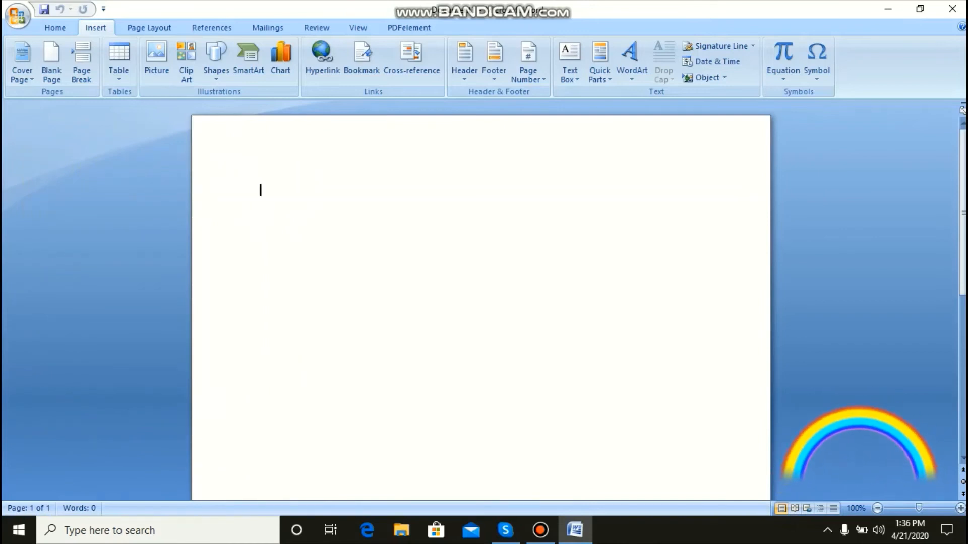
mouse_move(963, 212)
mouse_down()
mouse_move(962, 344)
mouse_move(963, 212)
mouse_up()
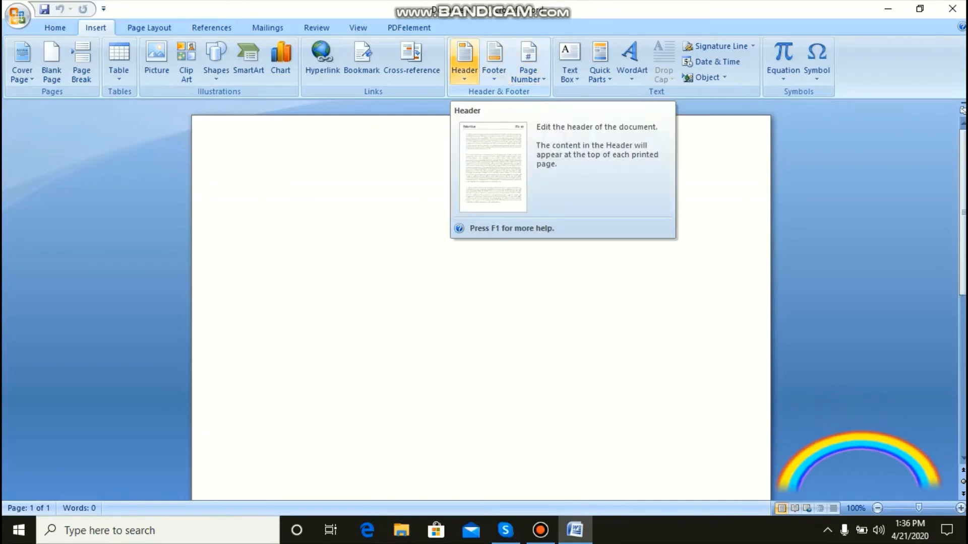
Step: Insert the built-in Tiles header into the document
click(464, 61)
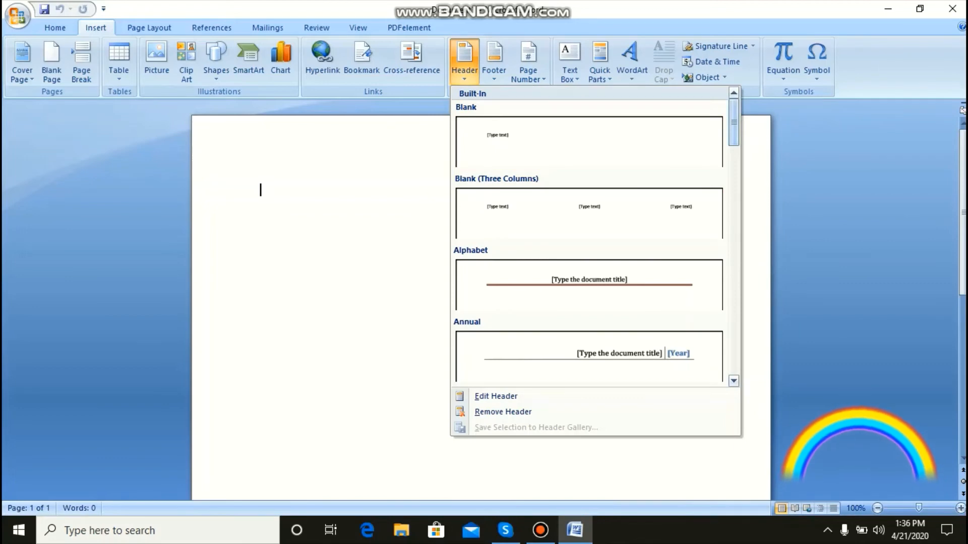
scroll(595, 237, down, 5)
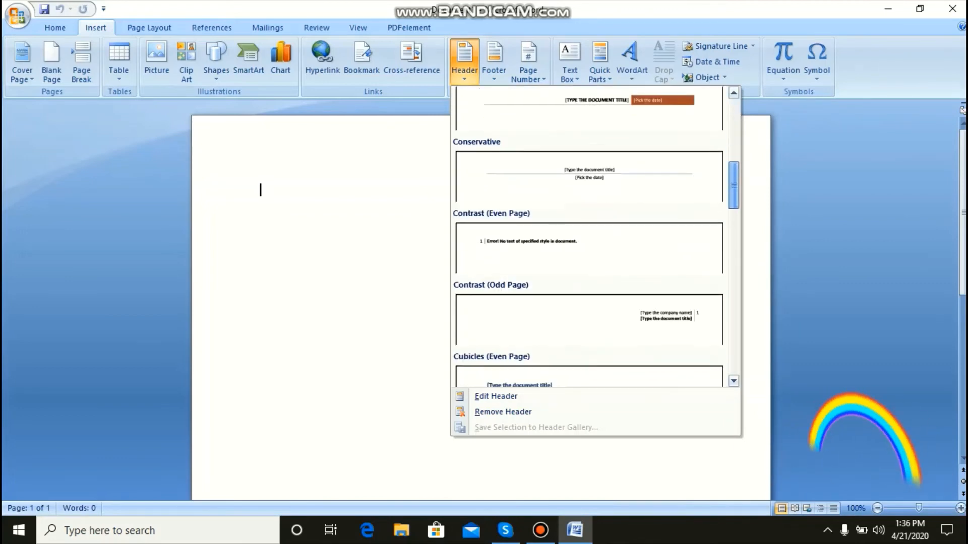
scroll(595, 237, down, 3)
scroll(595, 237, down, 6)
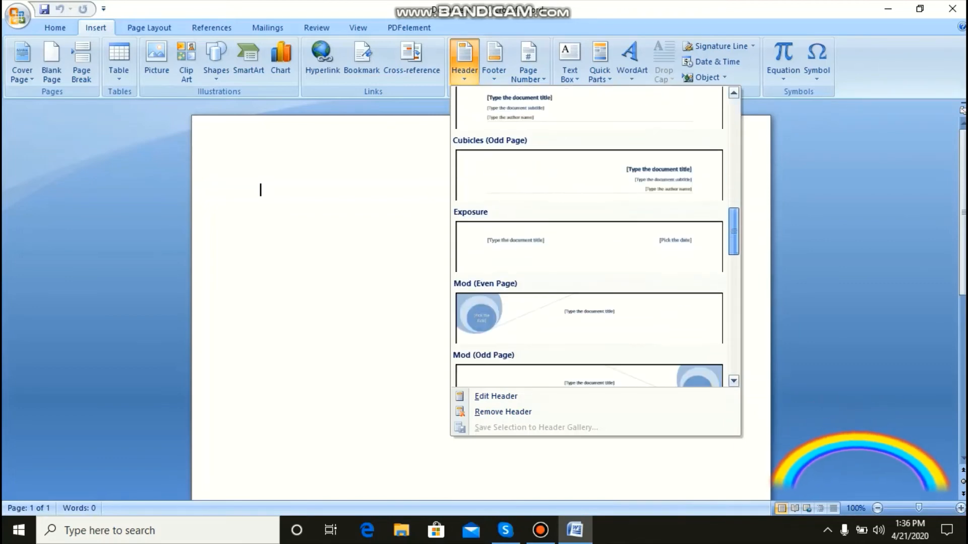
scroll(594, 237, down, 5)
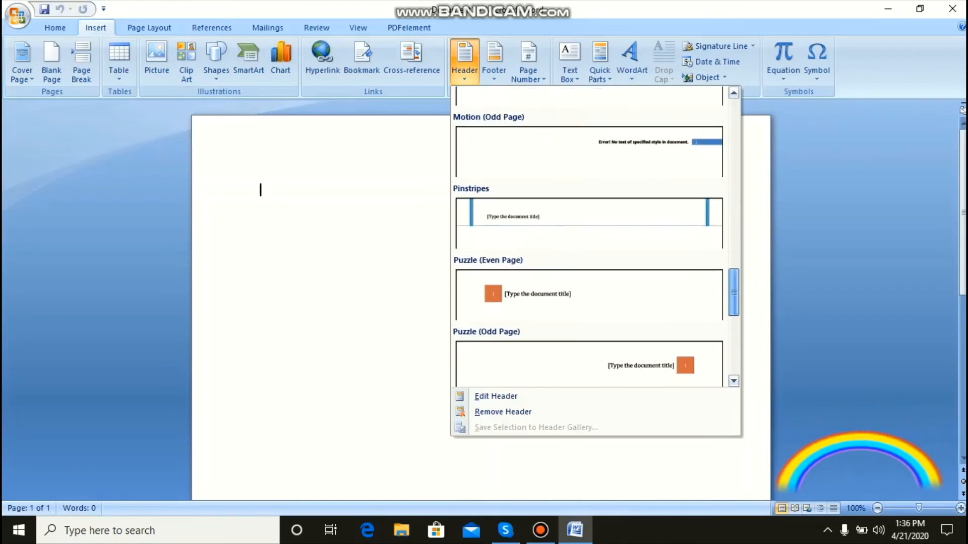
scroll(590, 363, down, 2)
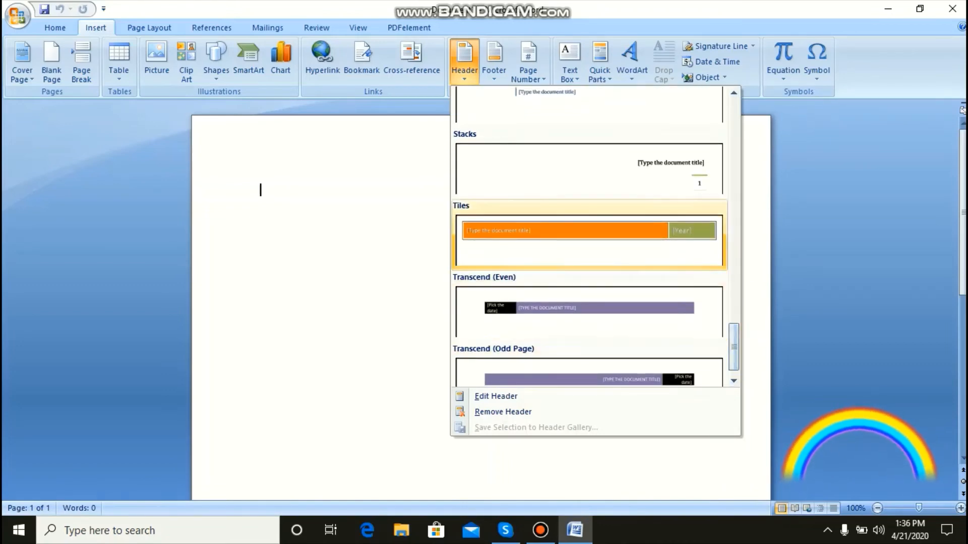
click(589, 241)
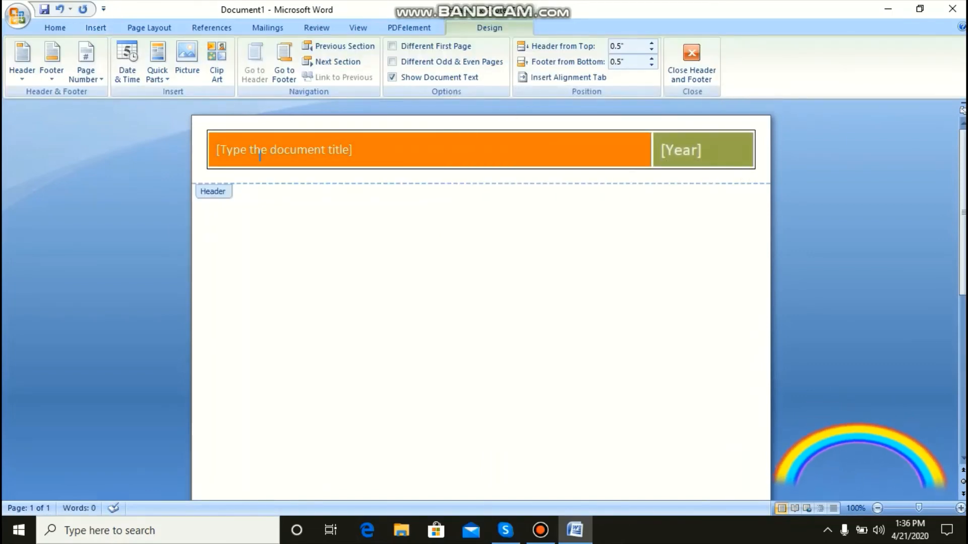
Step: Fill in the header's document title placeholder with "MS Word"
click(284, 150)
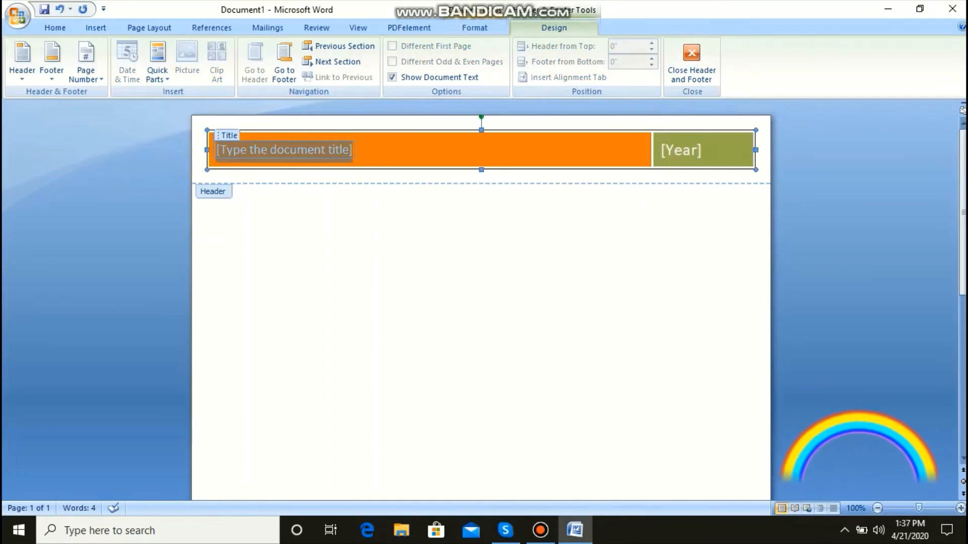
text(MS)
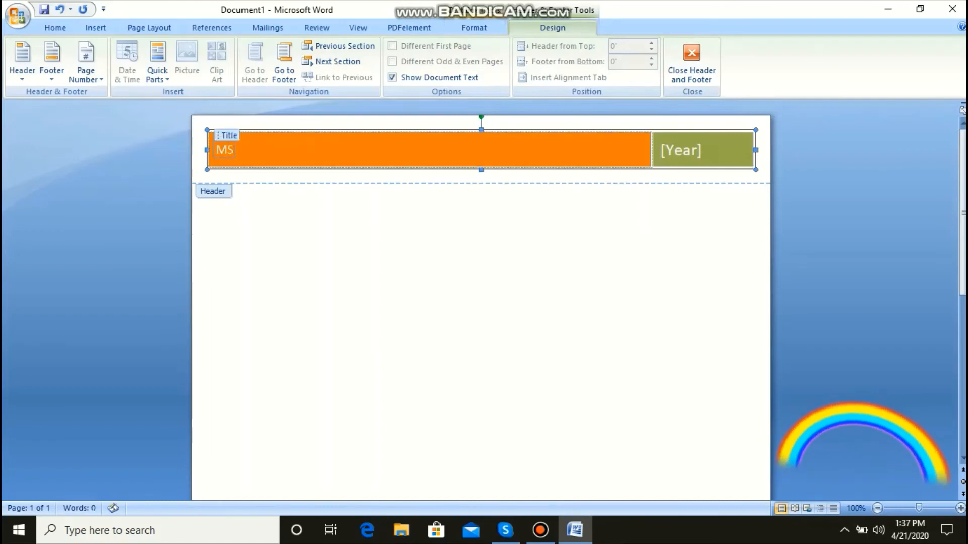
text( Wor)
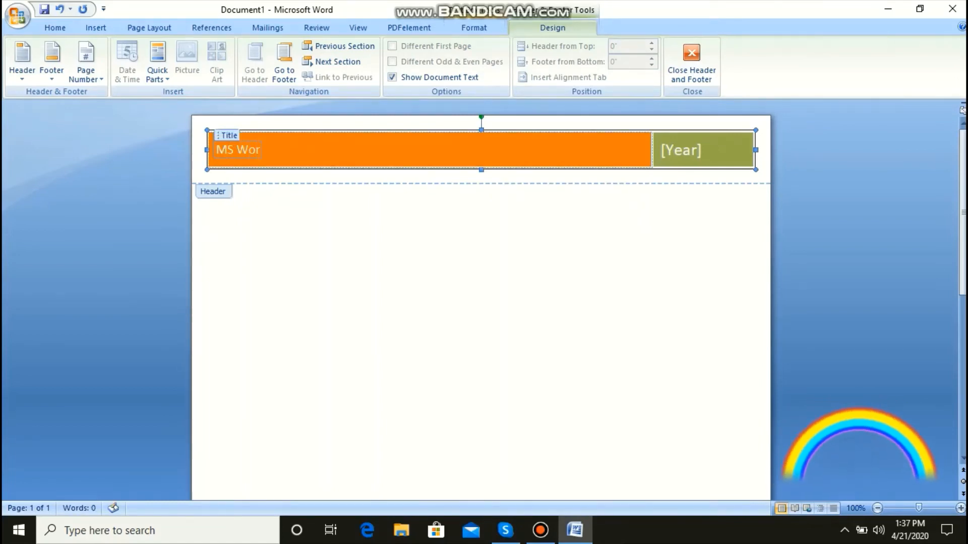
text(d)
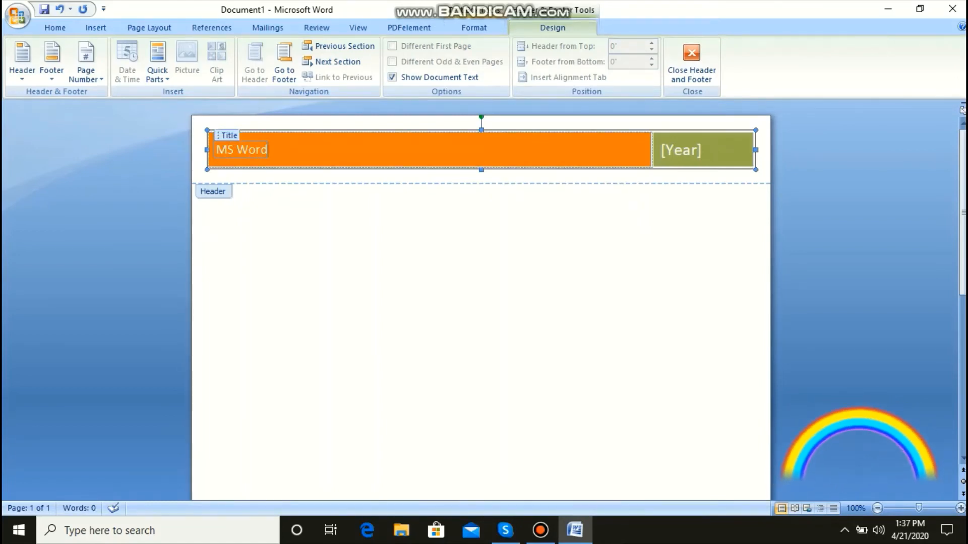
Step: Set the header's year to 2020 and return to the document body
click(680, 150)
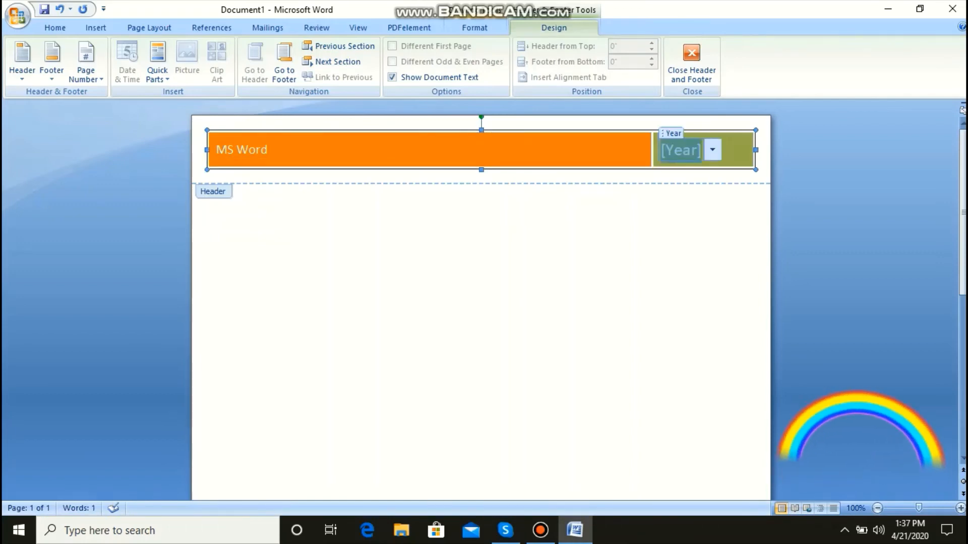
text(2020)
key(BackSpace)
text(20)
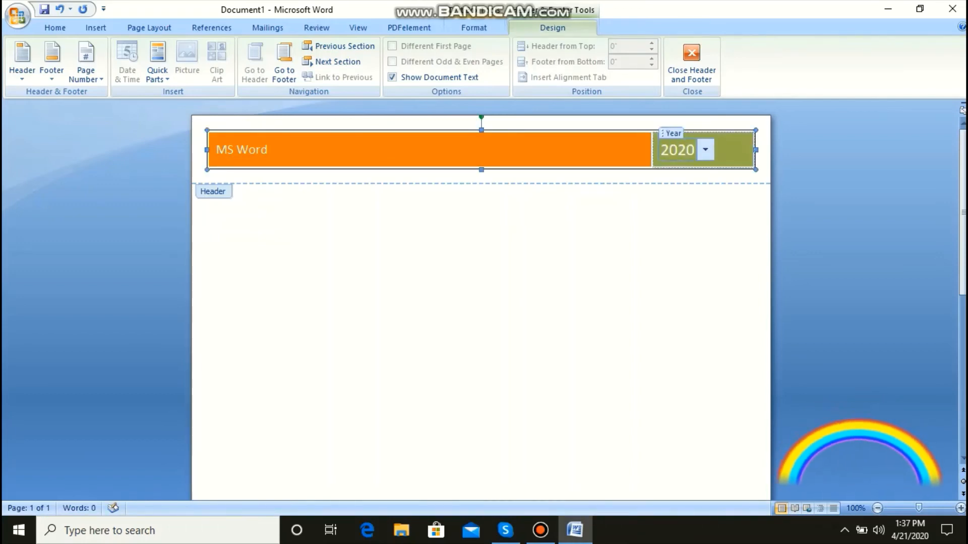
click(260, 156)
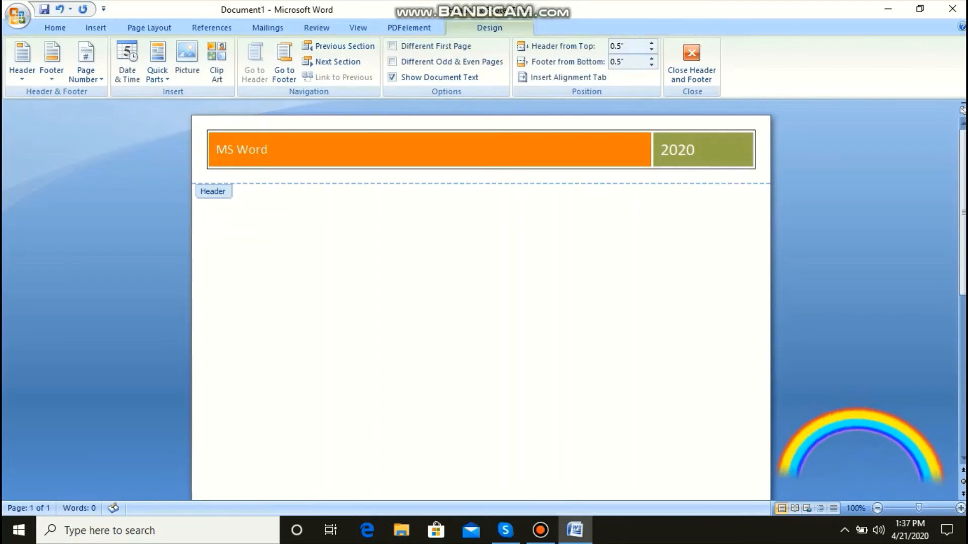
double_click(260, 190)
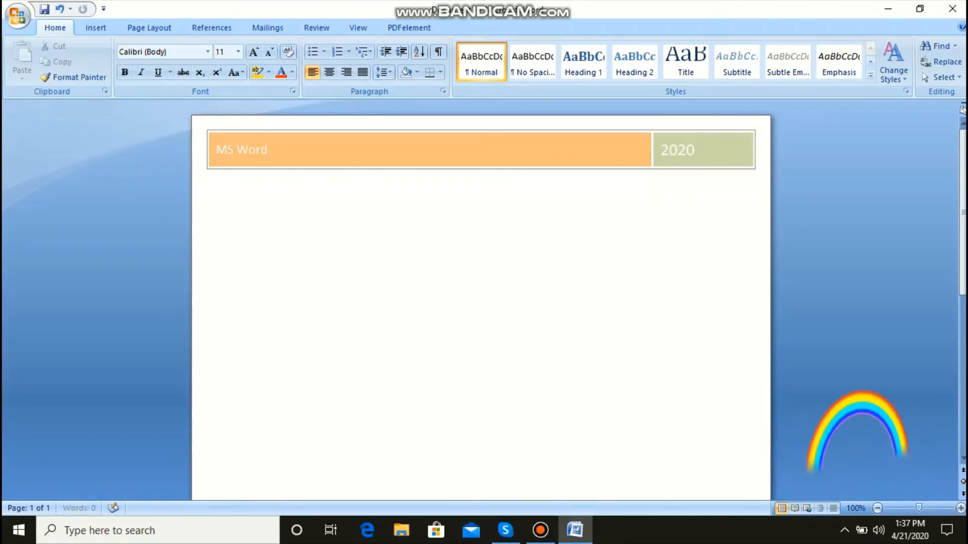
Step: Add page breaks to extend the document to three pages and go back to page 1
key(ctrl+Return)
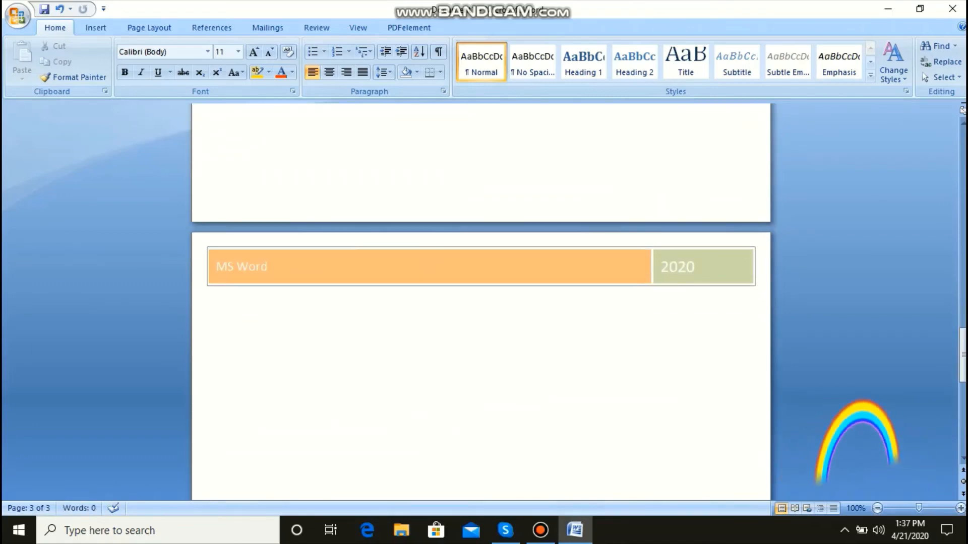
drag(963, 357, 963, 158)
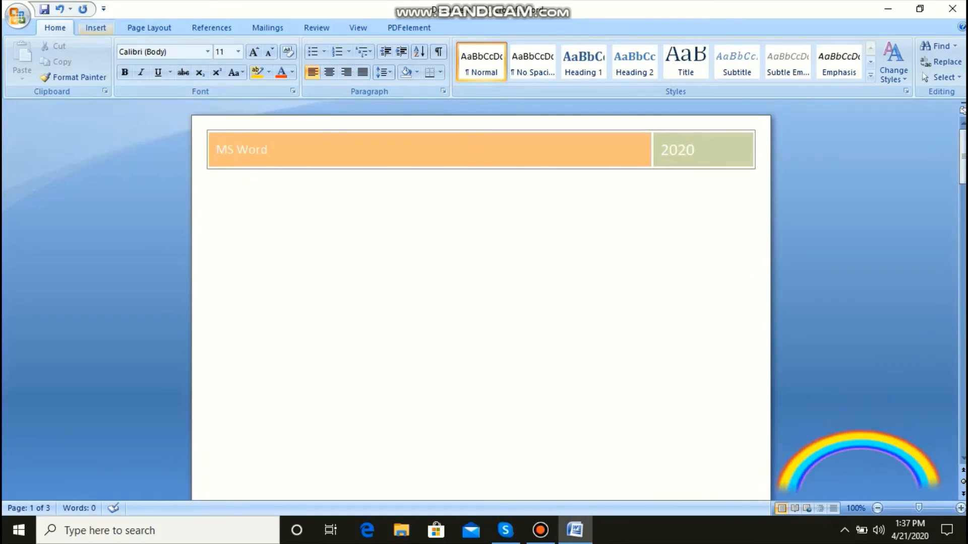
Step: Insert the built-in Austere (Even Page) footer and return to the body at the start of page 1
click(96, 27)
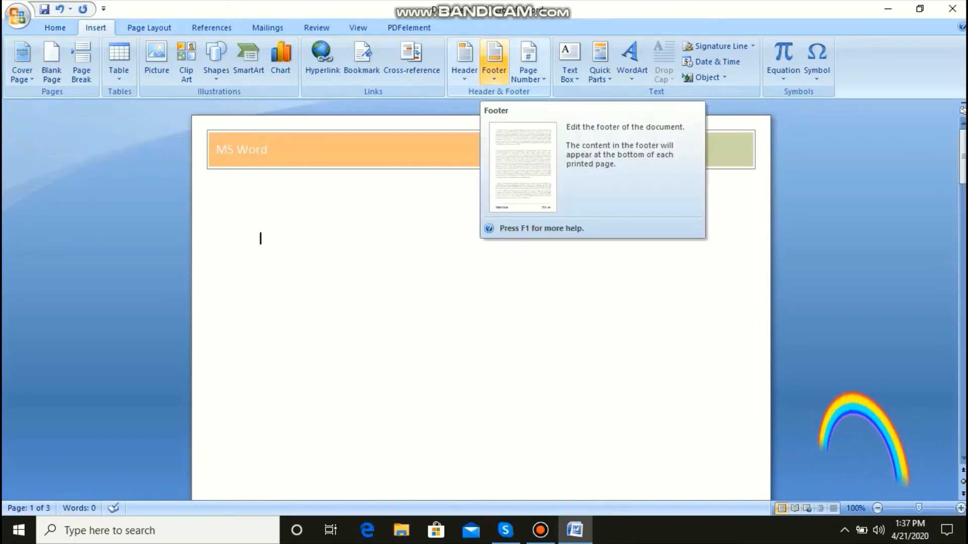
click(494, 58)
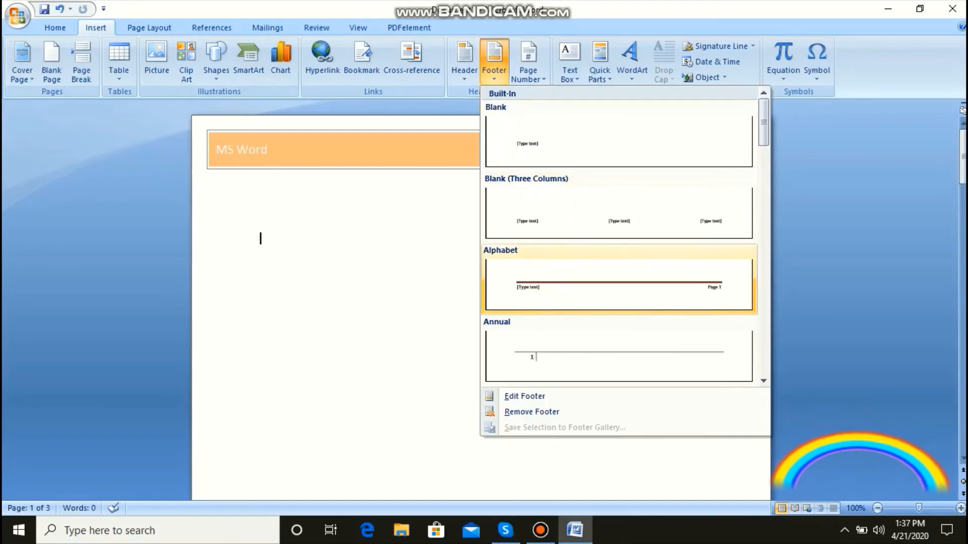
click(763, 381)
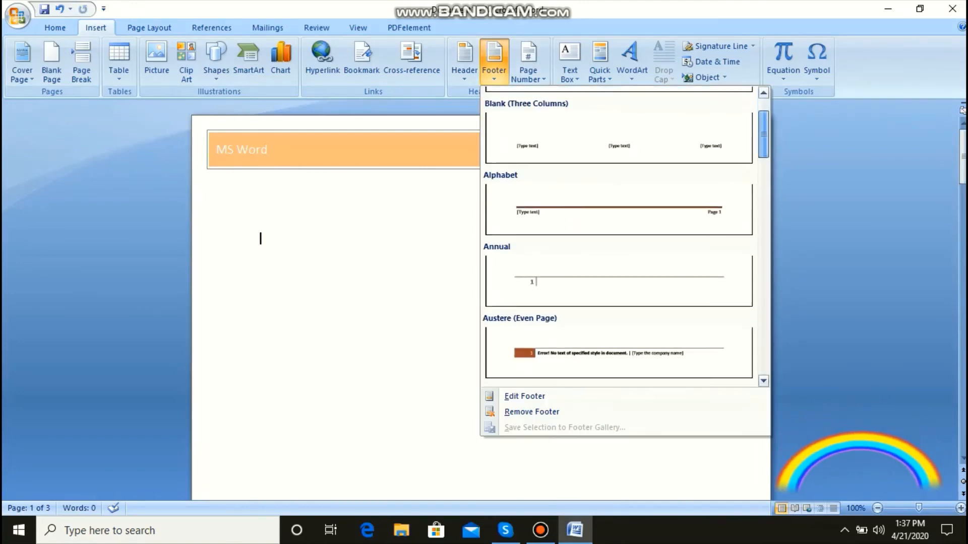
drag(763, 134, 763, 143)
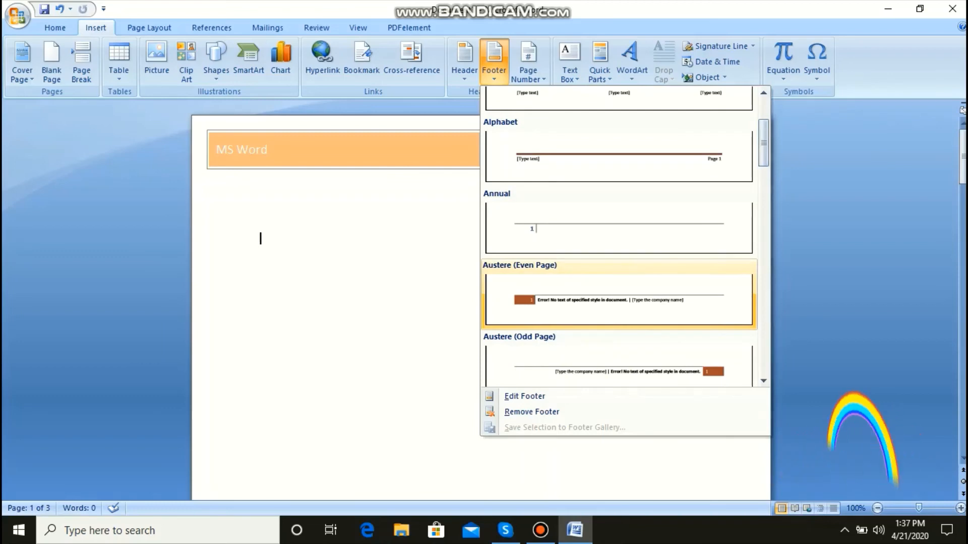
click(619, 300)
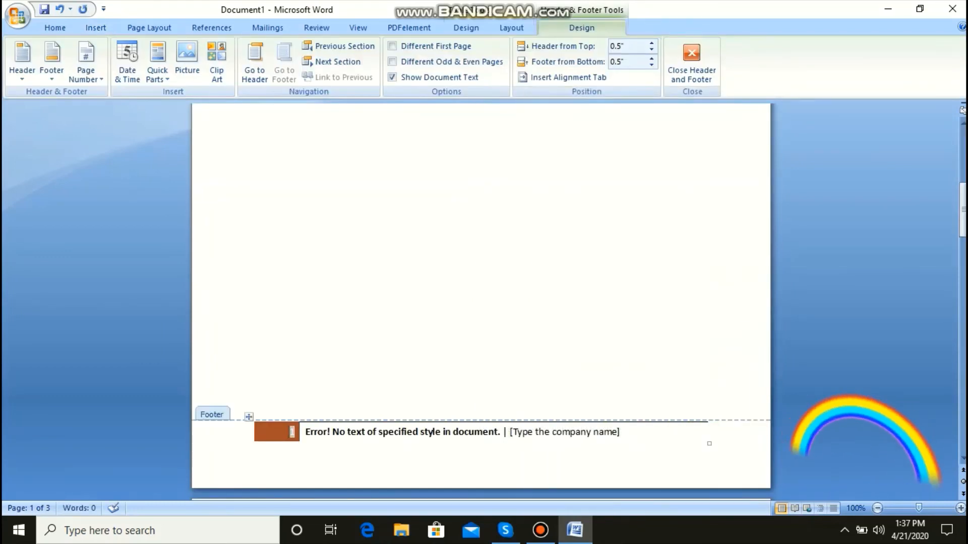
key(ctrl+z)
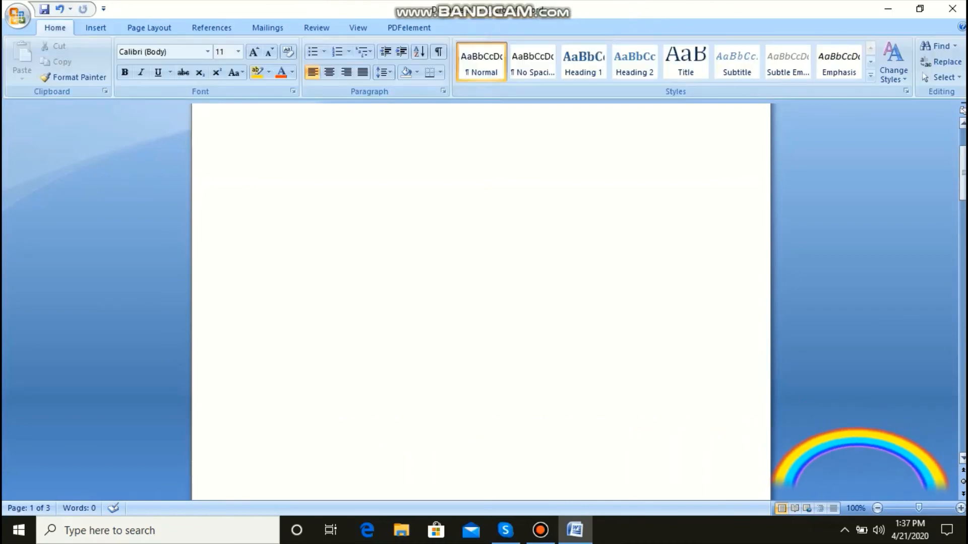
mouse_move(962, 170)
mouse_down()
mouse_move(963, 346)
mouse_move(963, 156)
mouse_up()
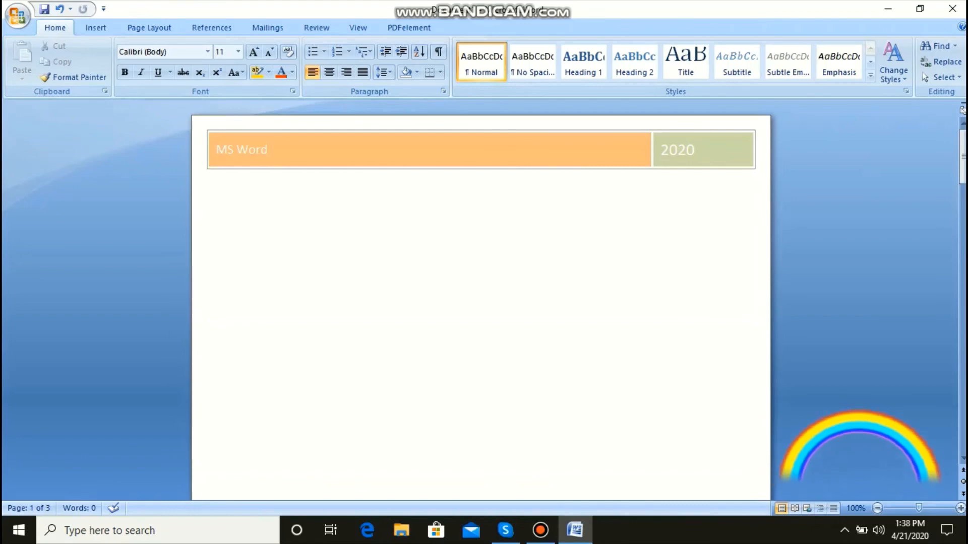
Step: Reopen the header and look over the page 1 footer, the text box formatting options and the footer designs, and return to the body
double_click(261, 156)
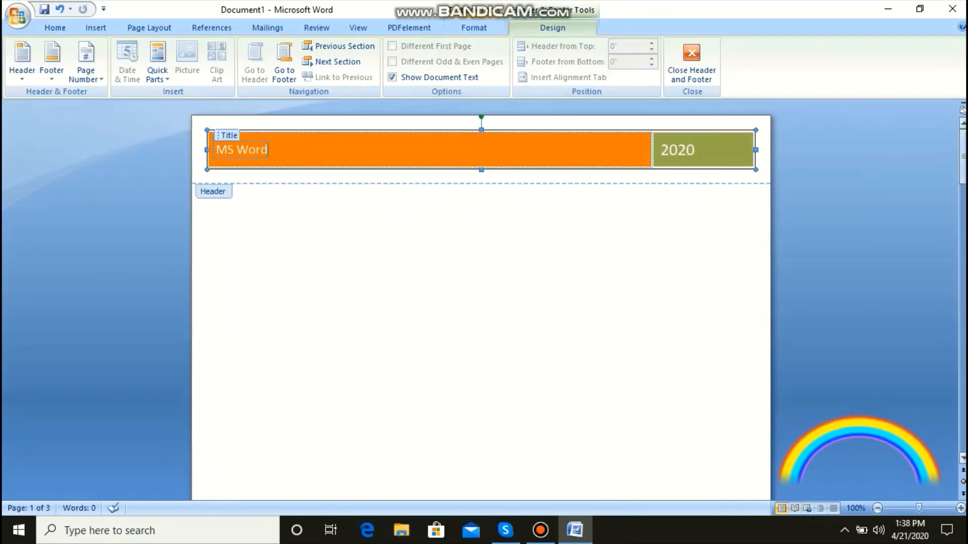
drag(963, 164, 963, 223)
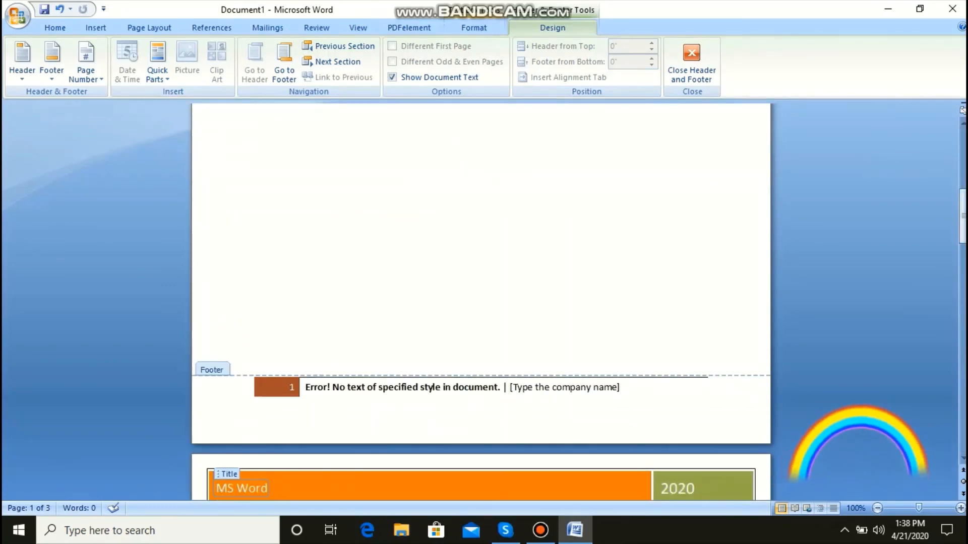
drag(963, 222, 963, 162)
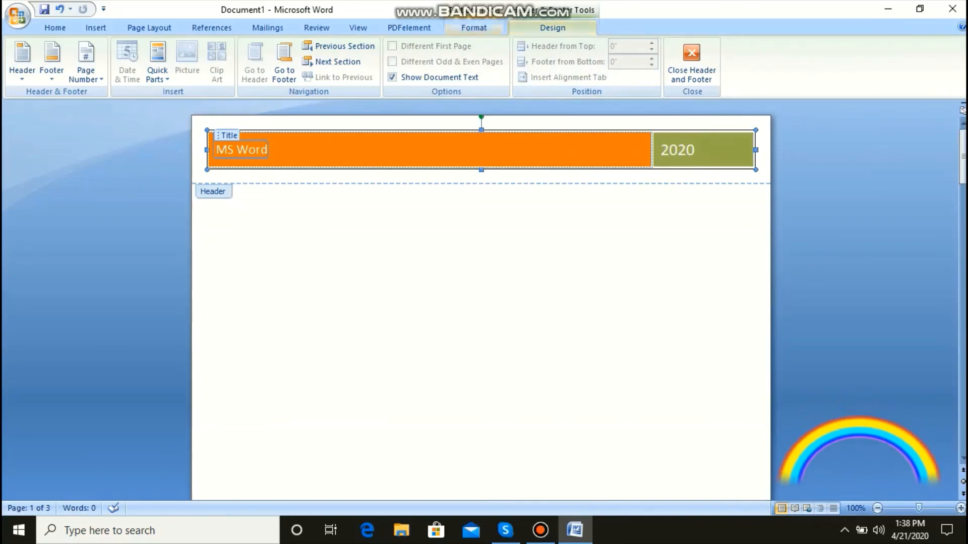
click(473, 27)
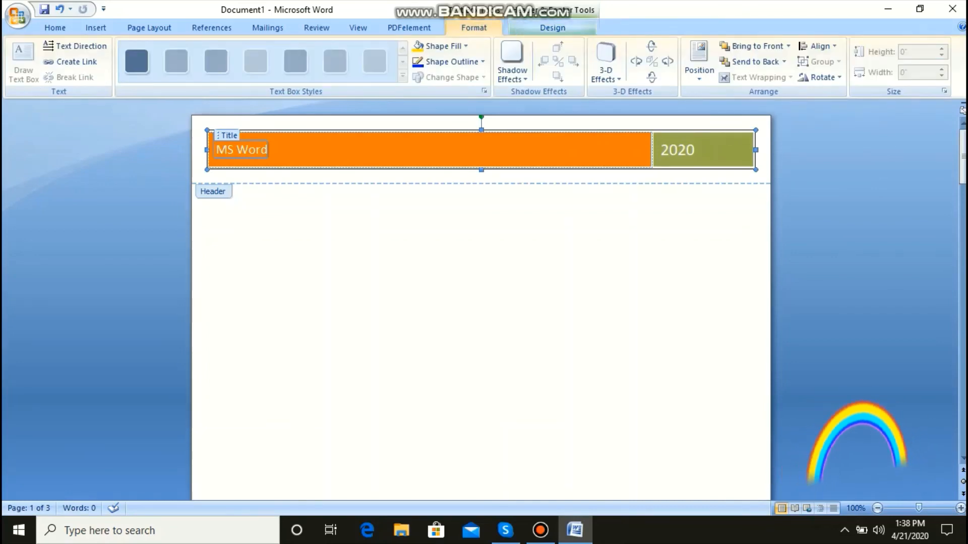
click(552, 28)
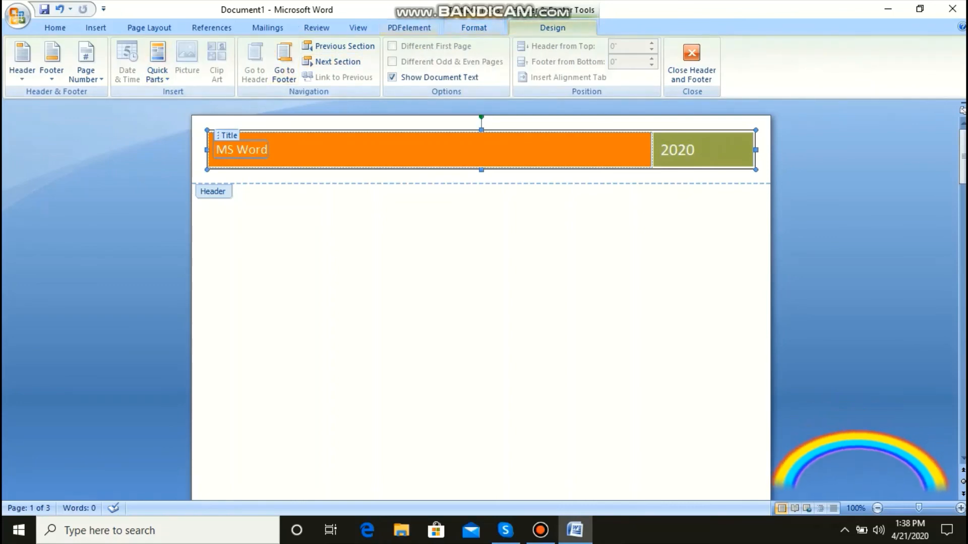
click(52, 60)
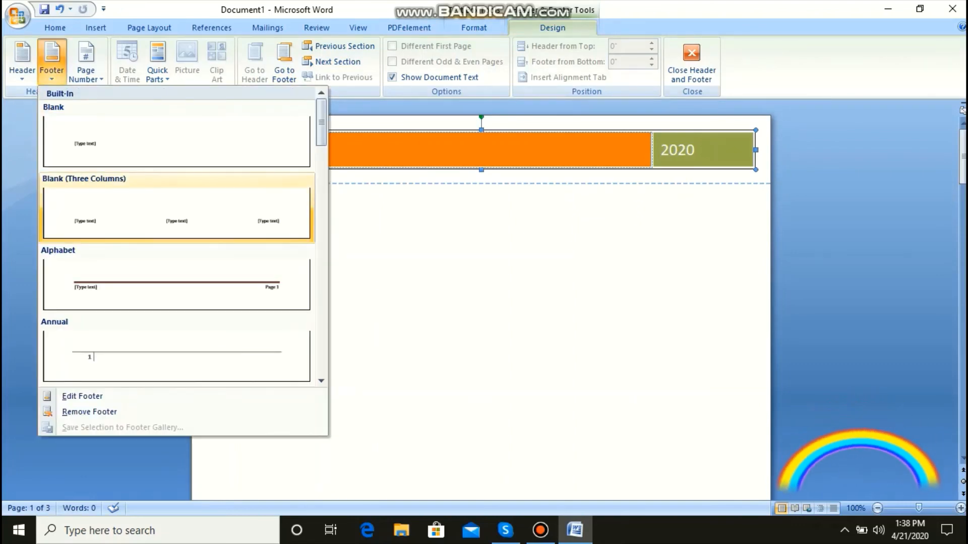
click(176, 282)
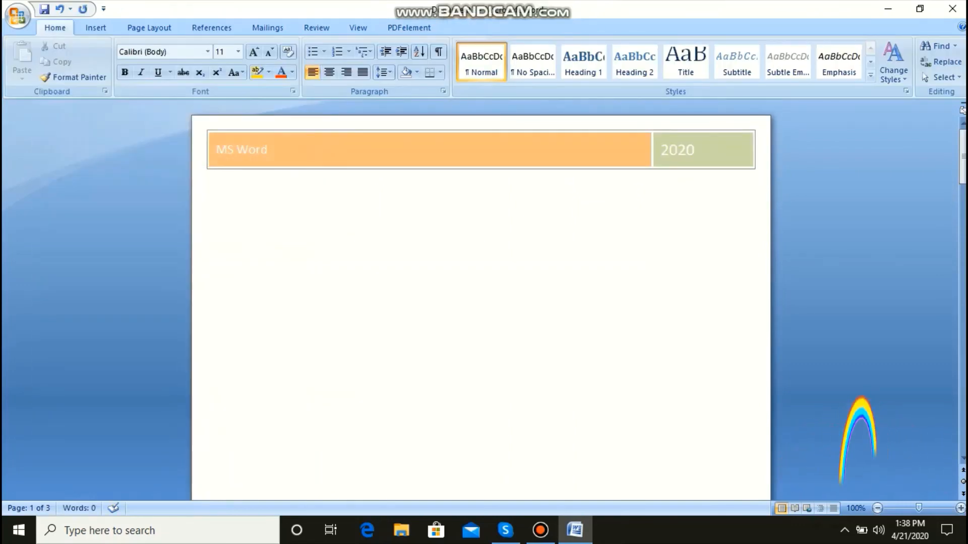
mouse_move(962, 153)
mouse_down()
mouse_move(963, 211)
mouse_move(963, 152)
mouse_up()
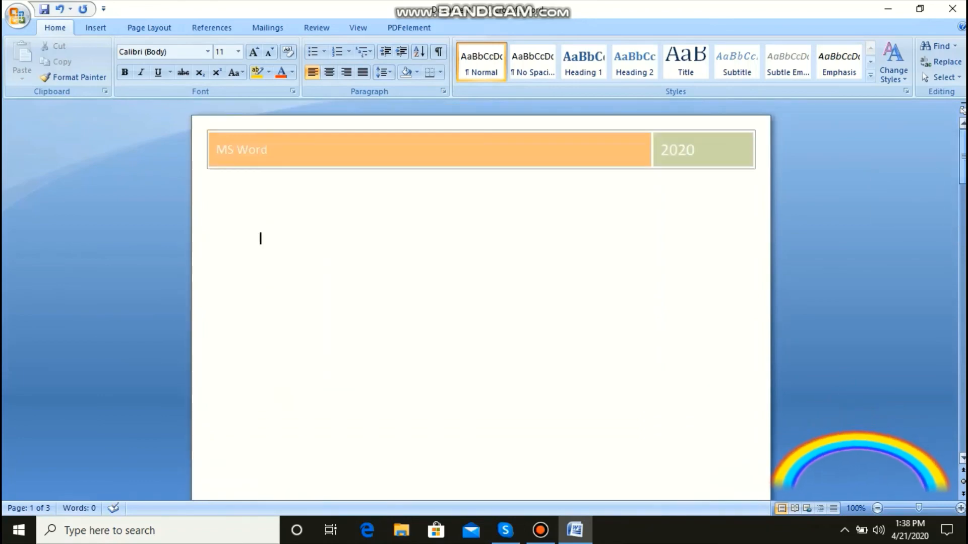
Step: Insert the Large Italics 1 page number at the top of the pages and return to the document body
click(96, 28)
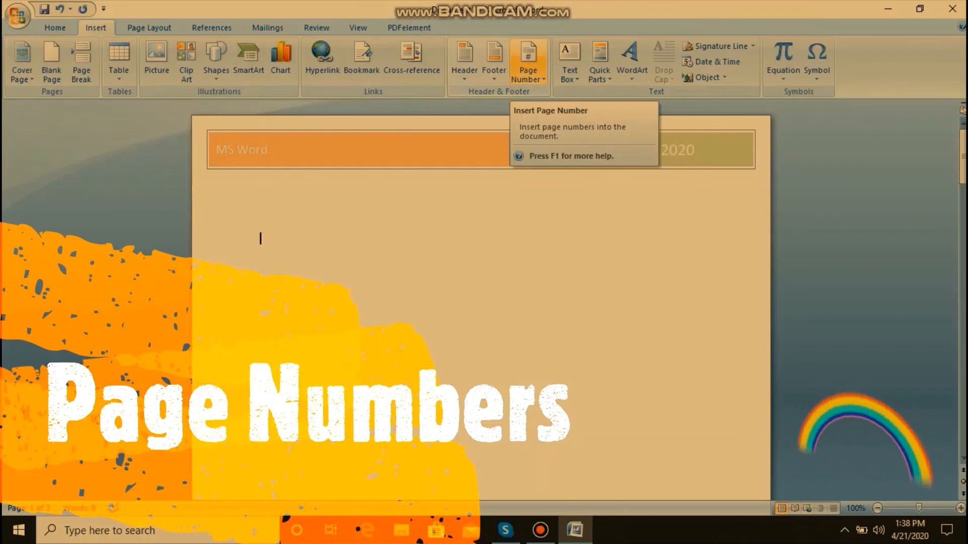
click(528, 61)
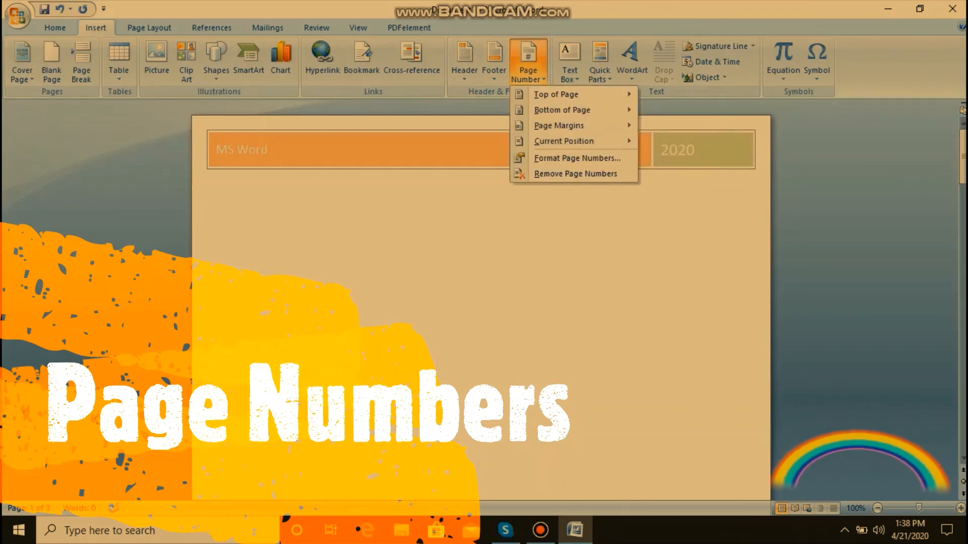
mouse_move(554, 94)
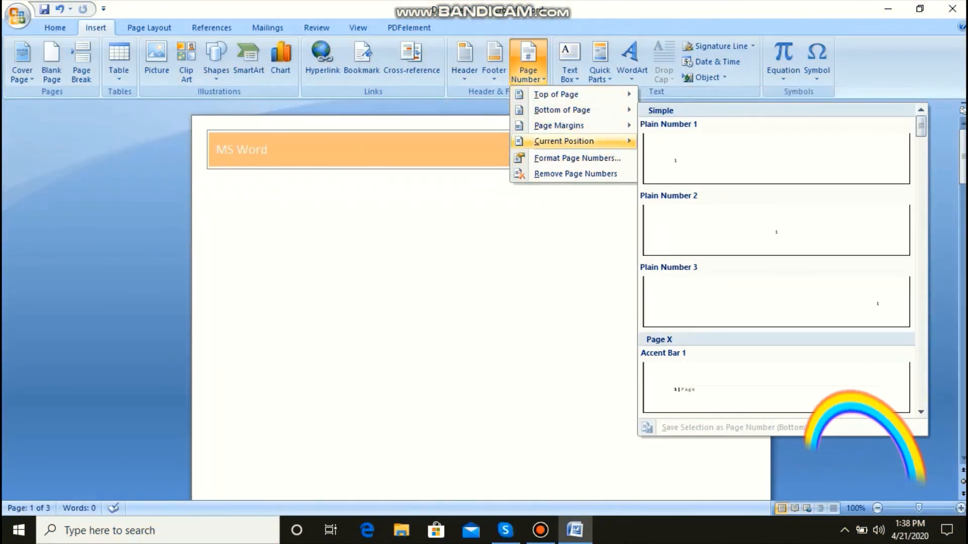
mouse_move(564, 141)
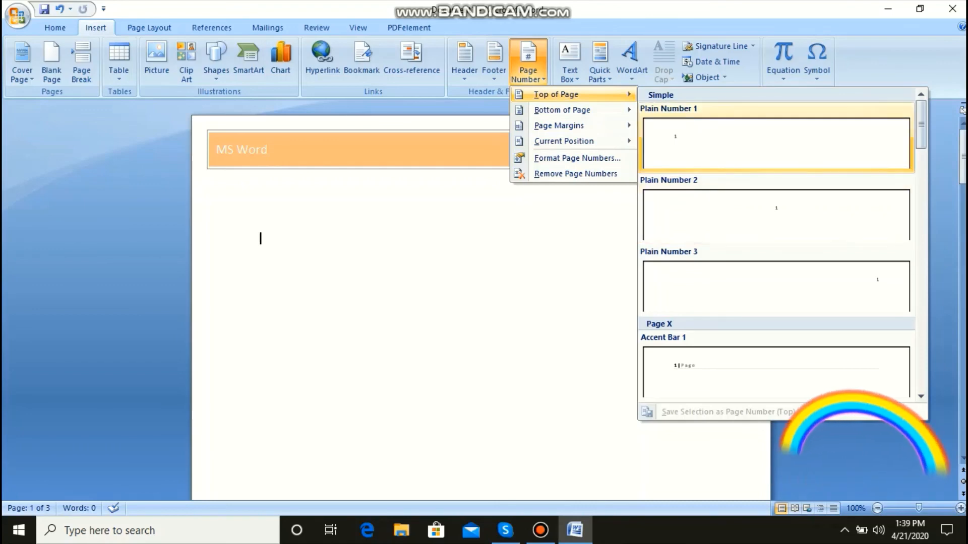
scroll(777, 247, down, 5)
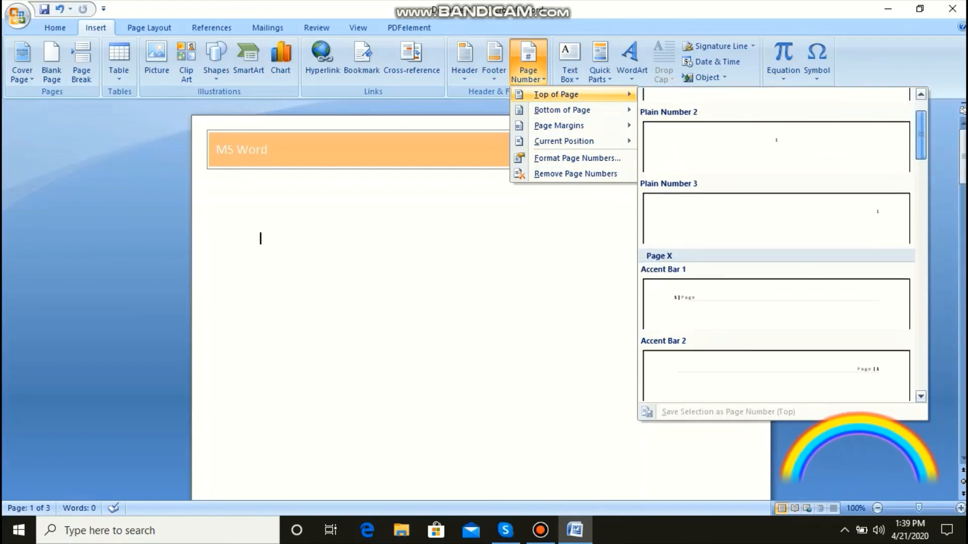
scroll(776, 247, down, 5)
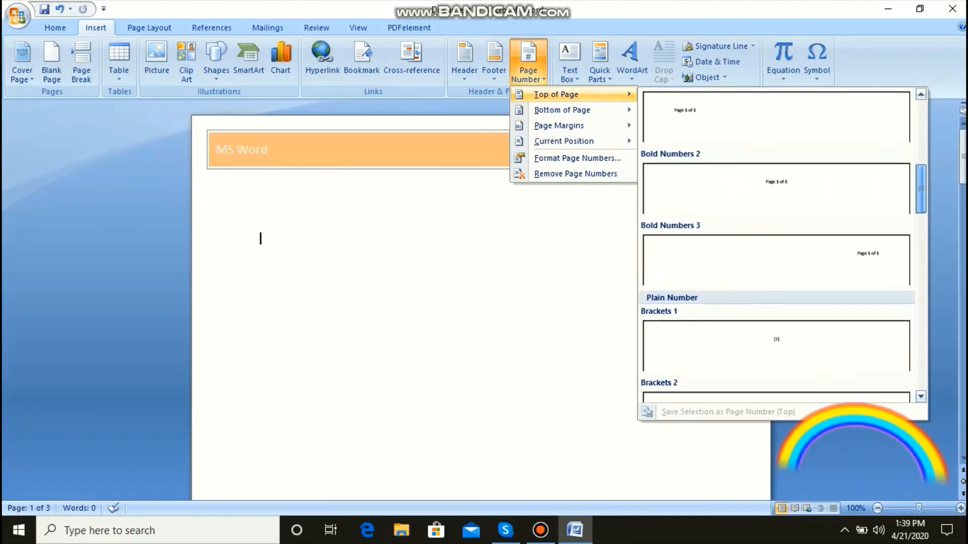
scroll(776, 262, down, 3)
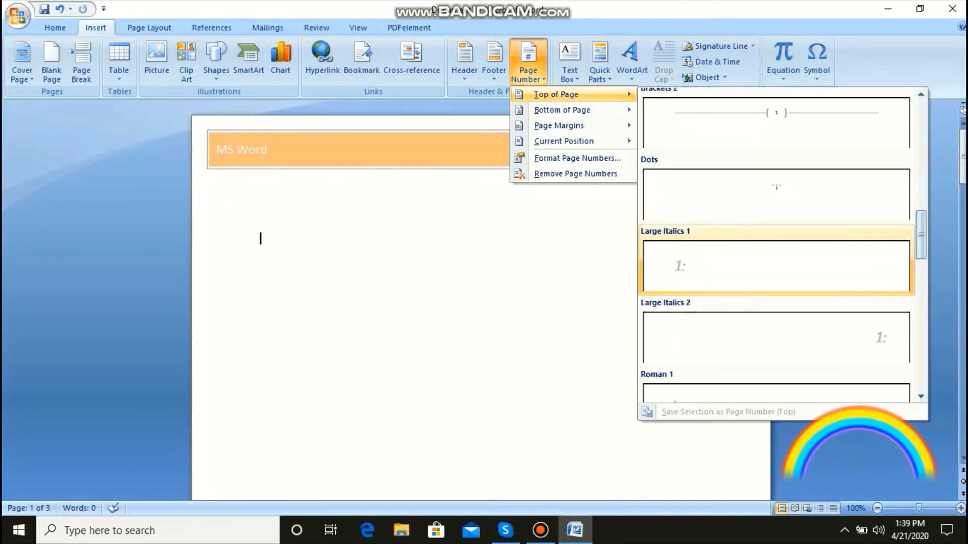
click(777, 266)
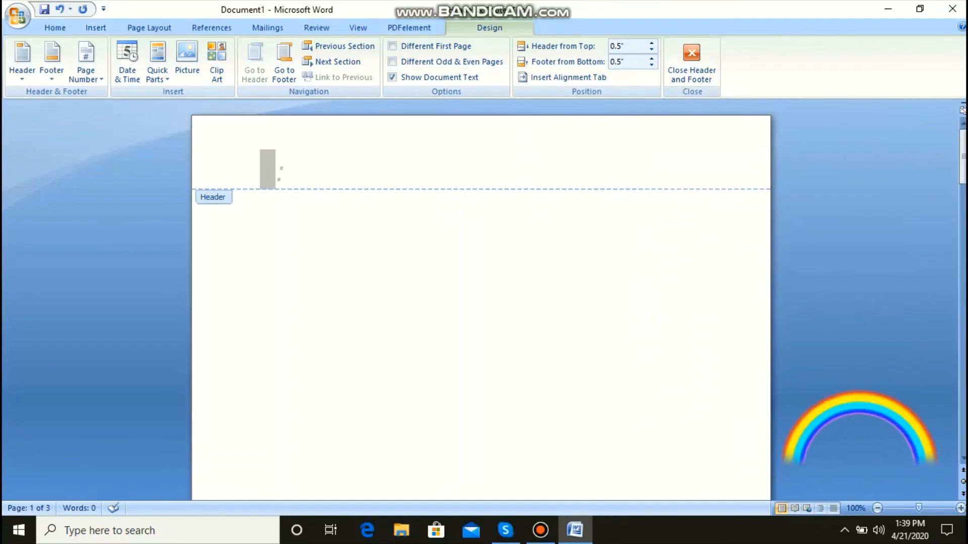
double_click(262, 245)
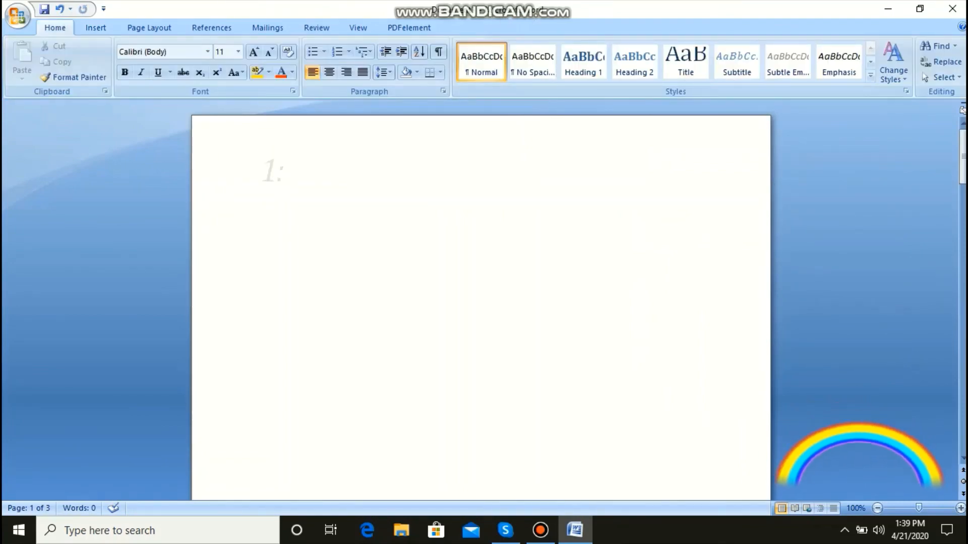
Step: Add empty paragraphs from page 1 until the cursor reaches page 3, extending the document to five pages, and view page 1 again
drag(964, 163, 964, 192)
key(Return)
key(Return)
key(Return)
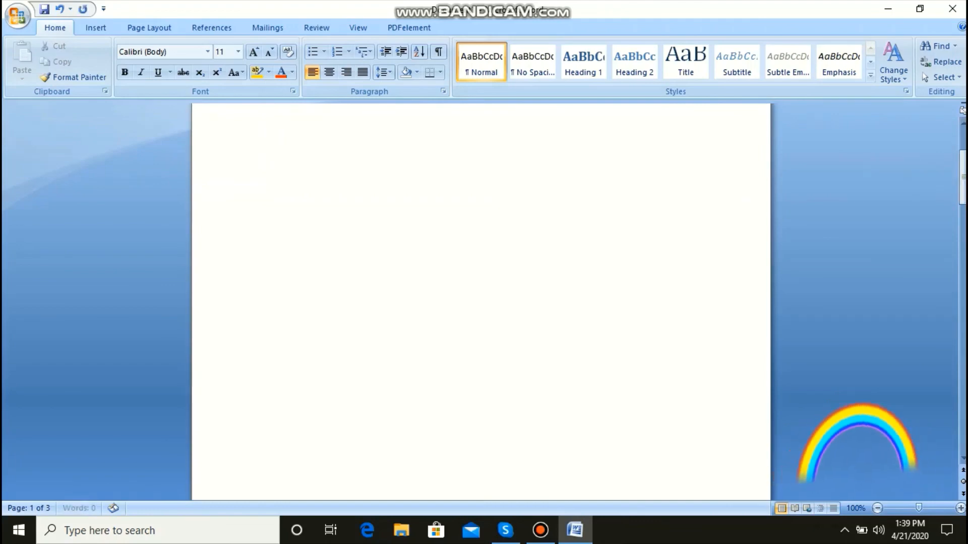
key(Return)
key(Return)
key(Return)
key(Return)
key(Return)
key(Return)
key(Return)
key(Return)
key(Return)
key(Return)
key(Return)
key(Return)
key(Return)
key(Return)
key(Return)
key(Return)
key(Return)
key(Return)
key(Return)
key(Return)
key(Return)
key(Return)
key(Return)
key(Return)
key(Return)
key(Return)
key(Return)
key(Return)
key(Return)
key(Return)
key(Return)
key(Return)
key(Return)
key(Return)
key(Return)
key(Return)
key(Return)
key(Return)
key(Return)
key(Return)
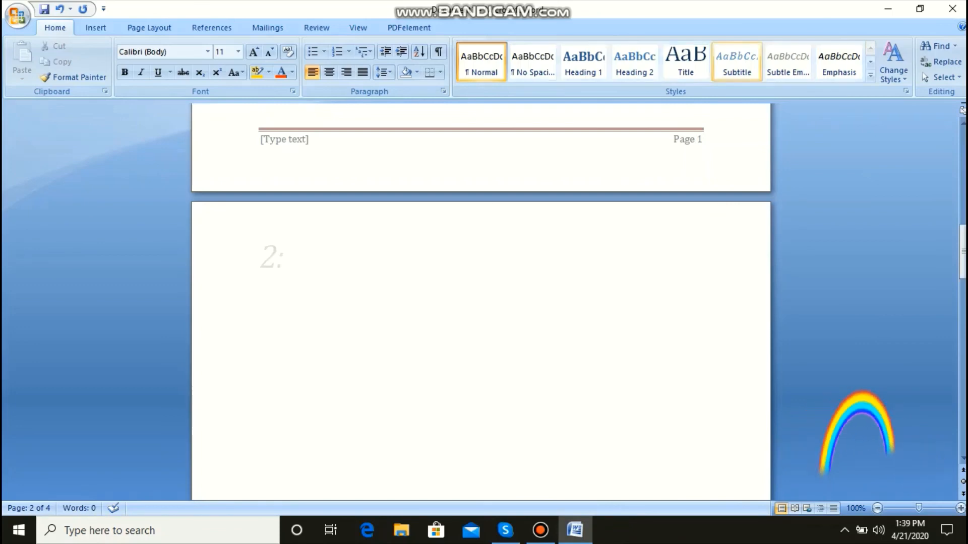
key(Return)
key(Return)
key(Return)
key(Return)
key(Return)
key(Return)
key(Return)
key(Return)
key(Return)
key(Return)
key(Return)
key(Return)
key(Return)
key(Return)
key(Return)
key(Return)
key(Return)
key(Return)
key(Return)
key(Return)
key(Return)
key(Return)
key(Return)
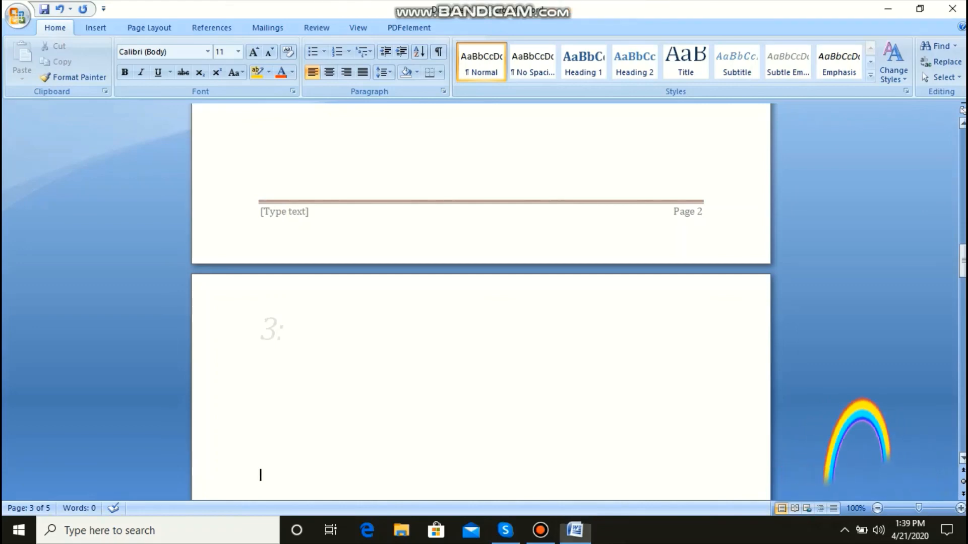
drag(962, 261, 963, 176)
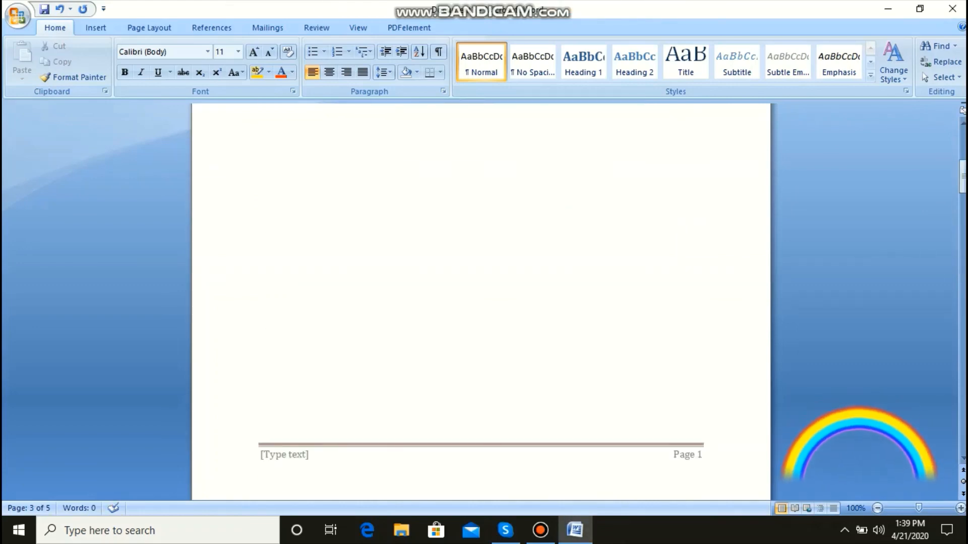